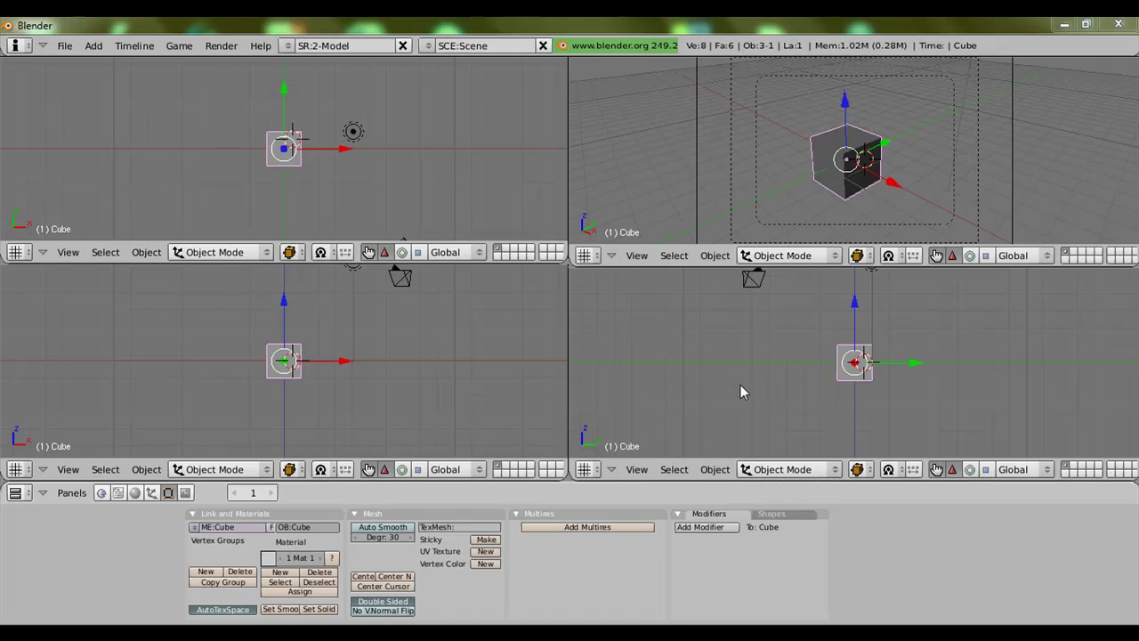
- Switch off the transform manipulator in the top-left, bottom-left, bottom-right and top-right viewports
left_click(368, 253)
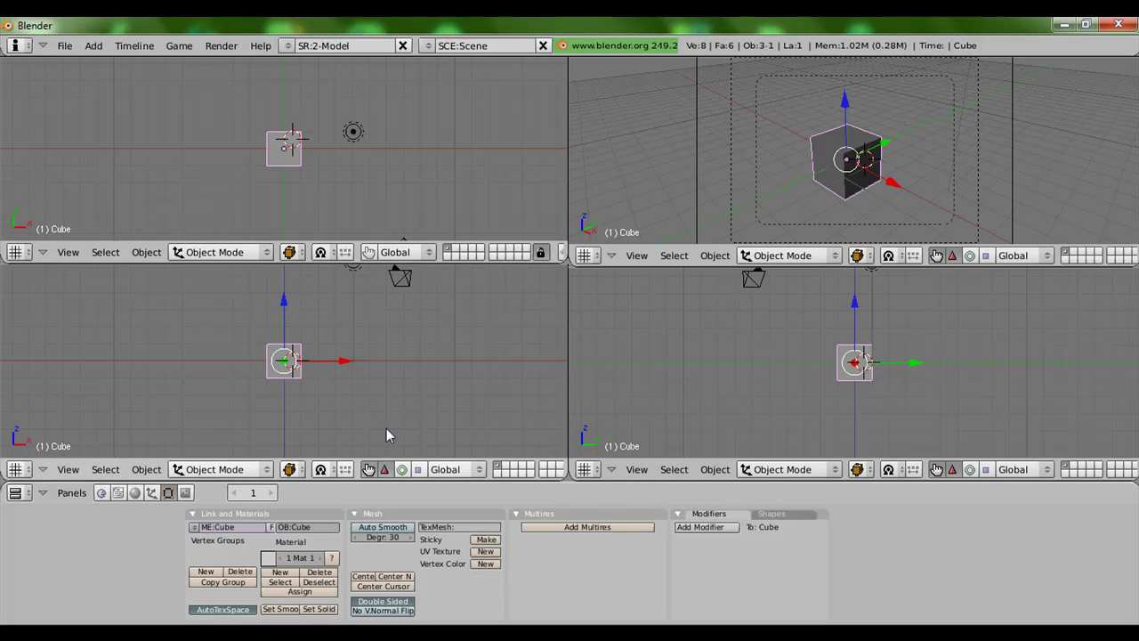
left_click(367, 469)
left_click(937, 469)
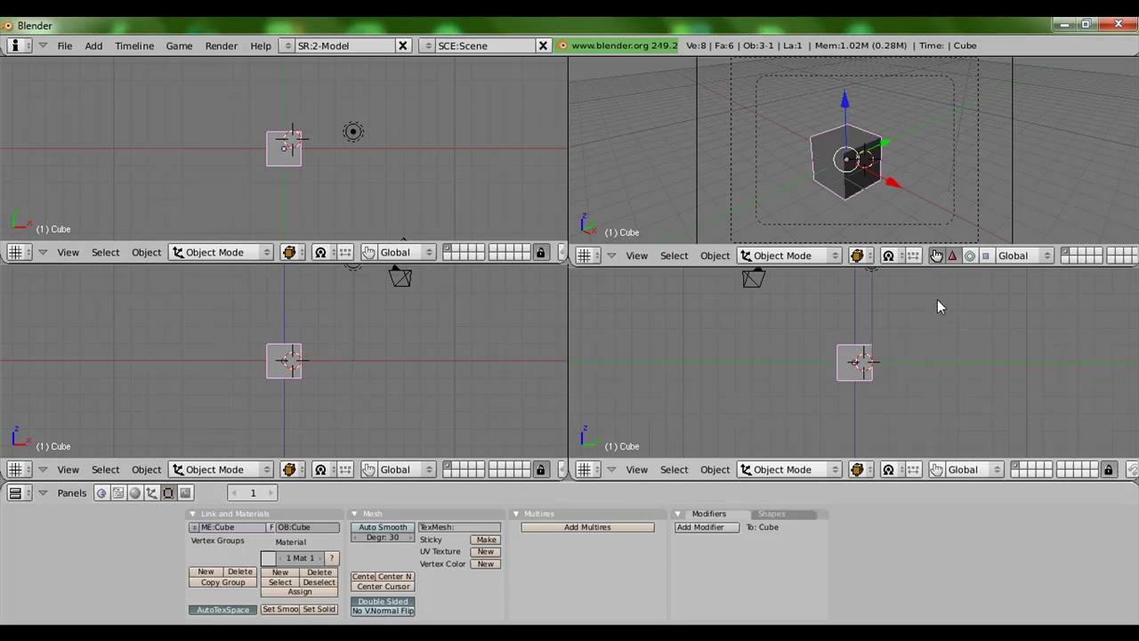
left_click(937, 256)
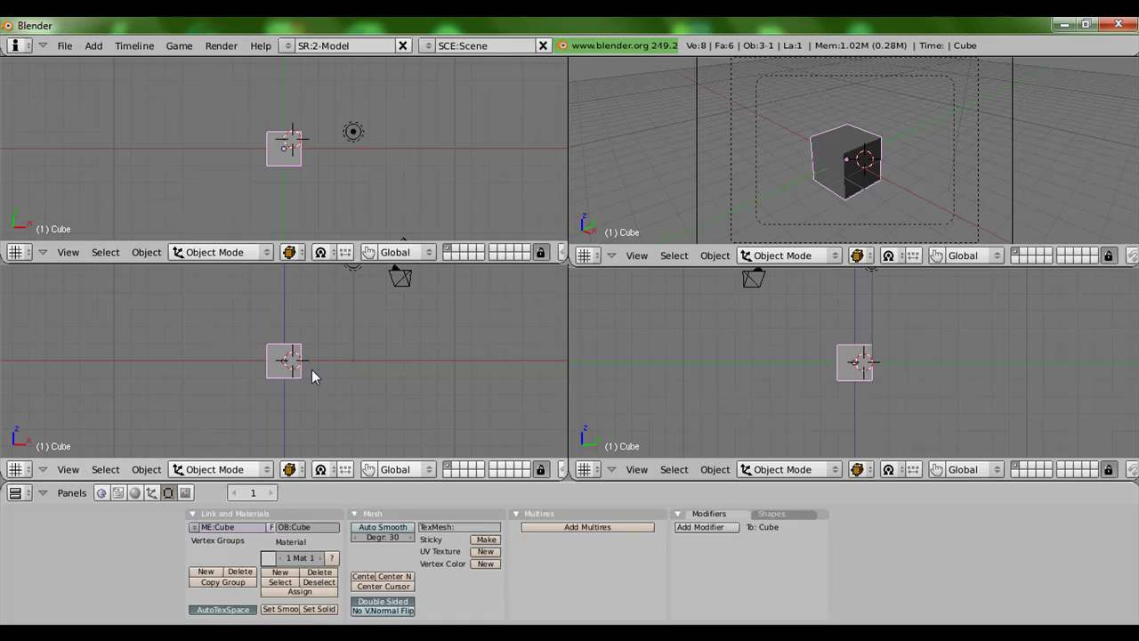
- Zoom in on the cube in the lower-left front view and open the interaction mode menu
scroll(305, 367, "up", 2)
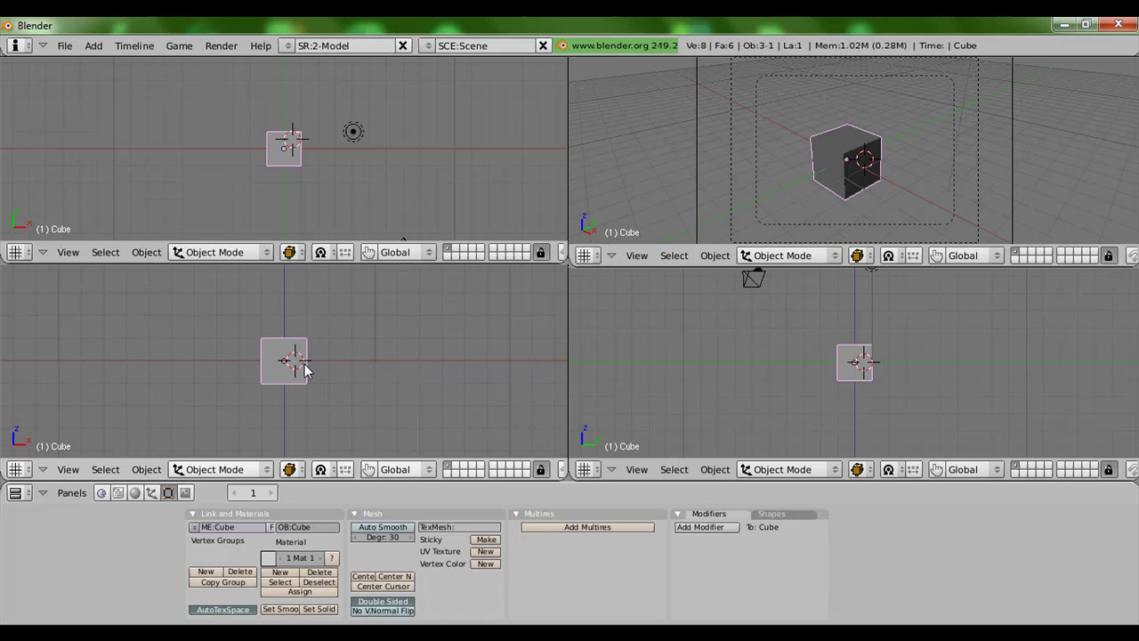
scroll(305, 368, "up", 1)
scroll(307, 371, "up", 1)
scroll(307, 371, "up", 1)
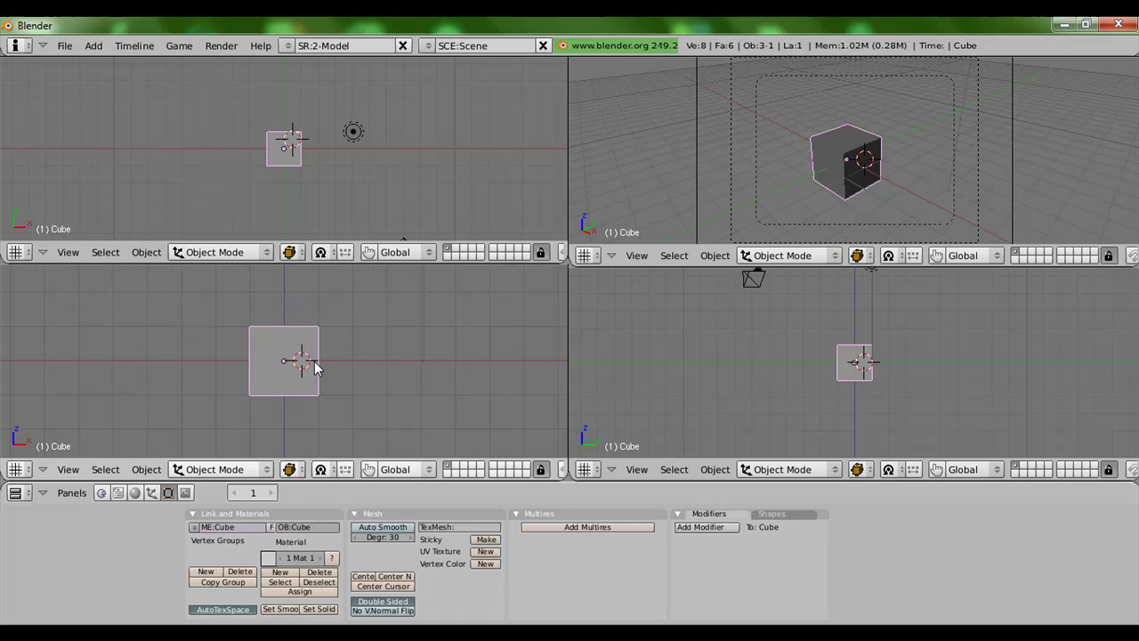
left_click(262, 472)
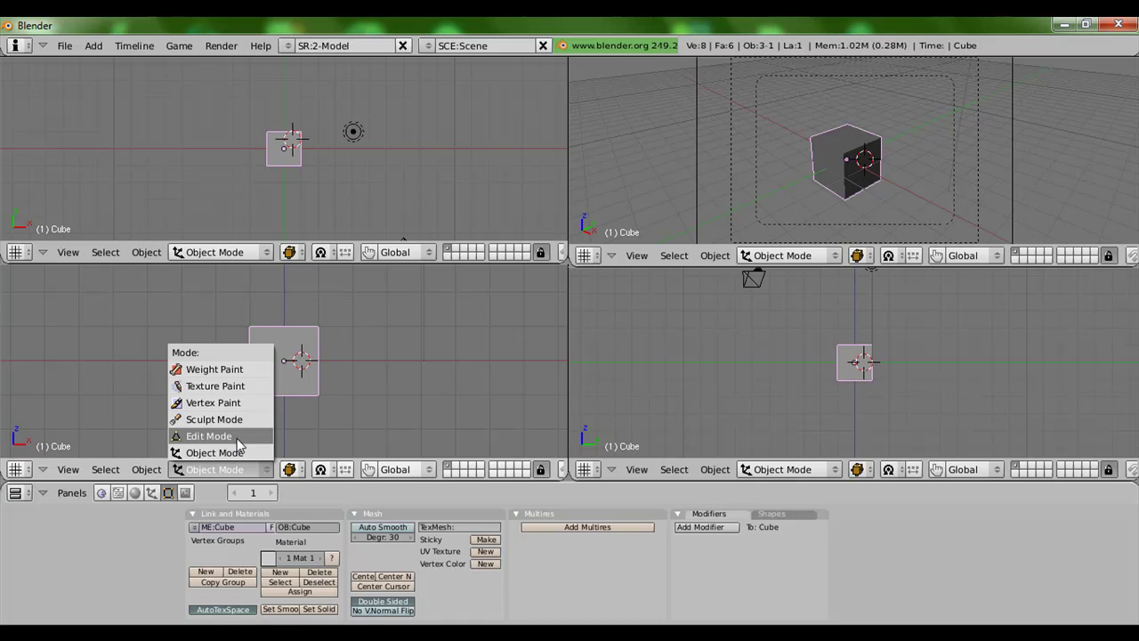
- Toggle the cube between Edit Mode and Object Mode, ending in Edit Mode
left_click(237, 436)
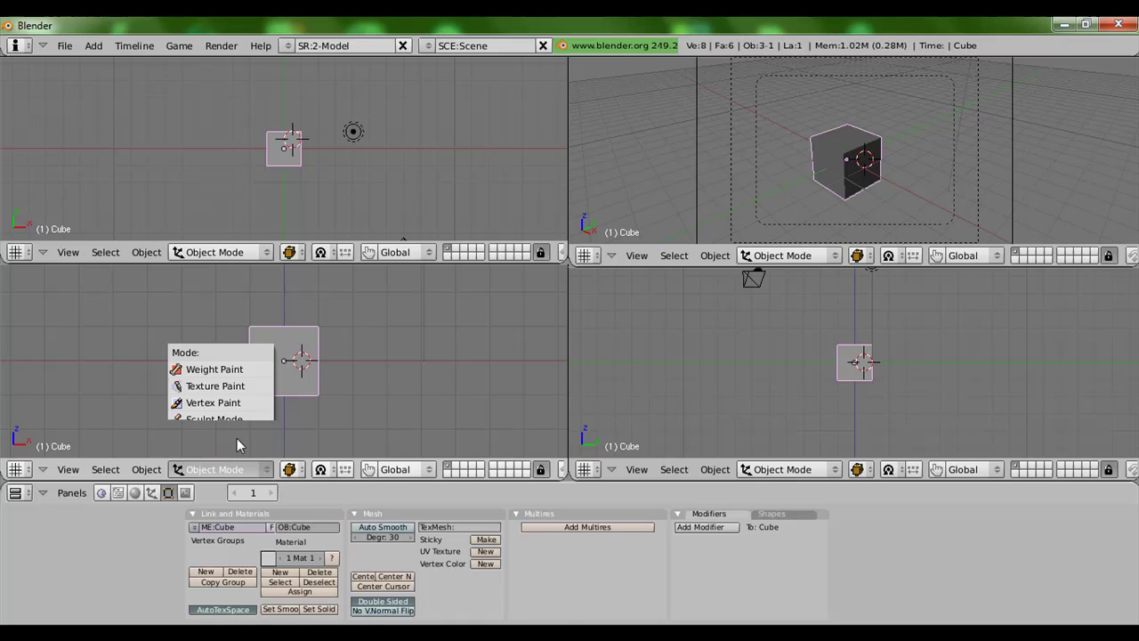
key("Tab")
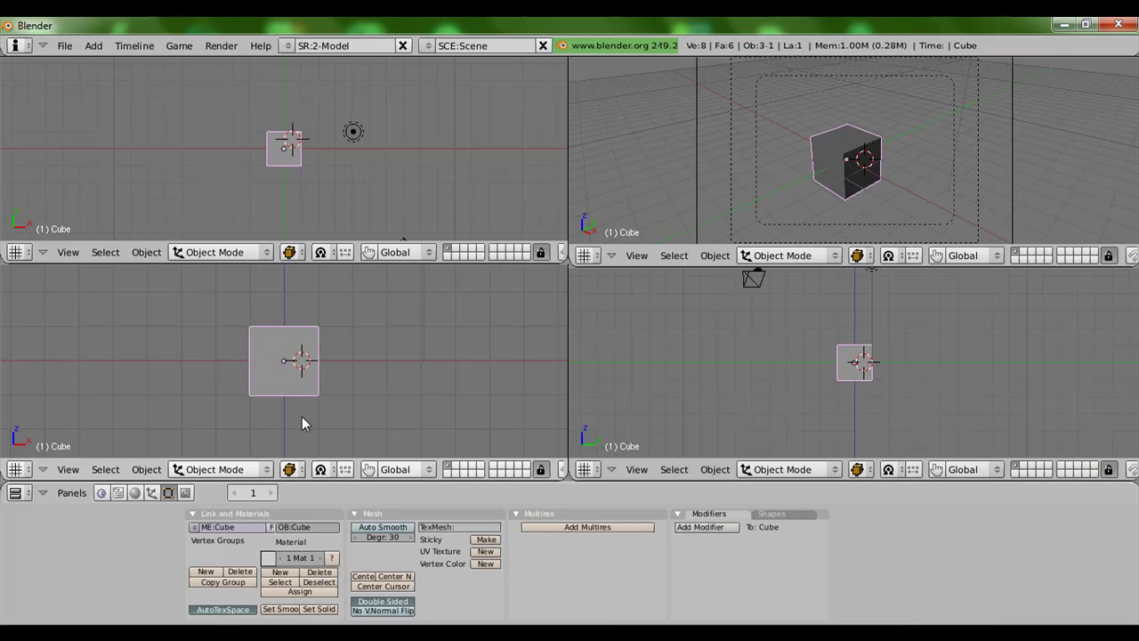
key("Tab")
key("Tab")
key("Tab")
key("Tab")
scroll(347, 382, "down", 2)
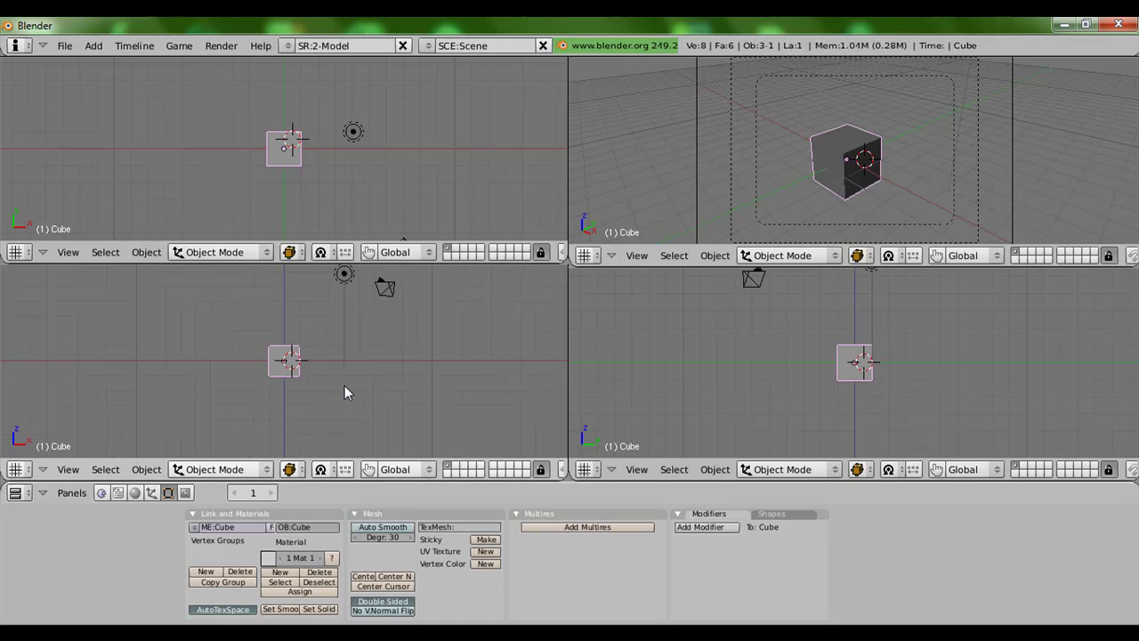
scroll(345, 386, "up", 2)
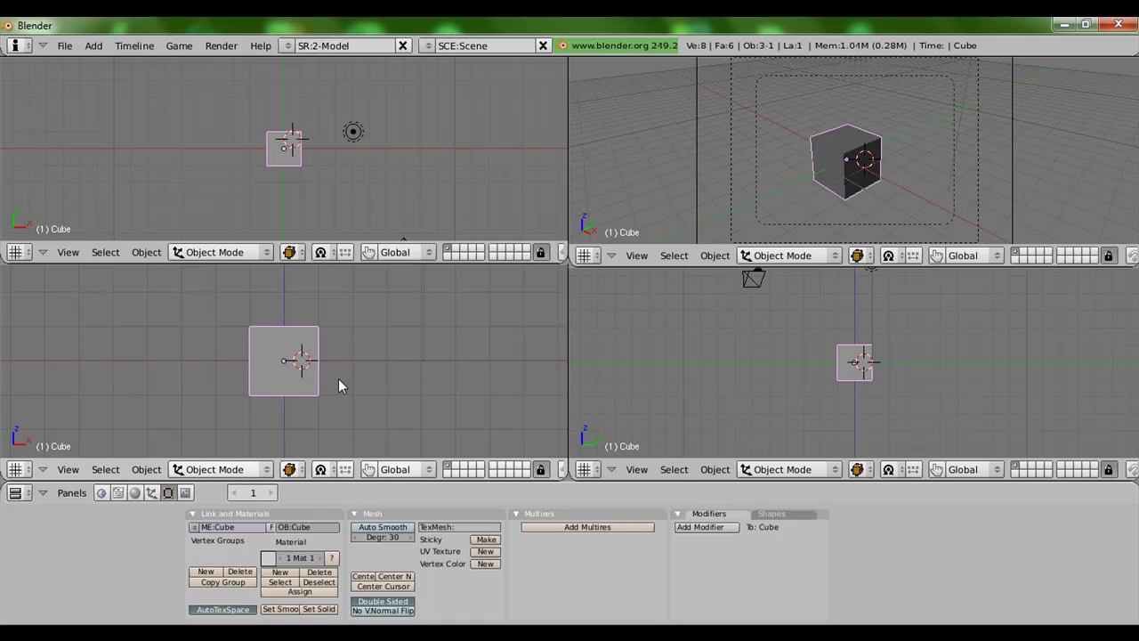
left_click(262, 469)
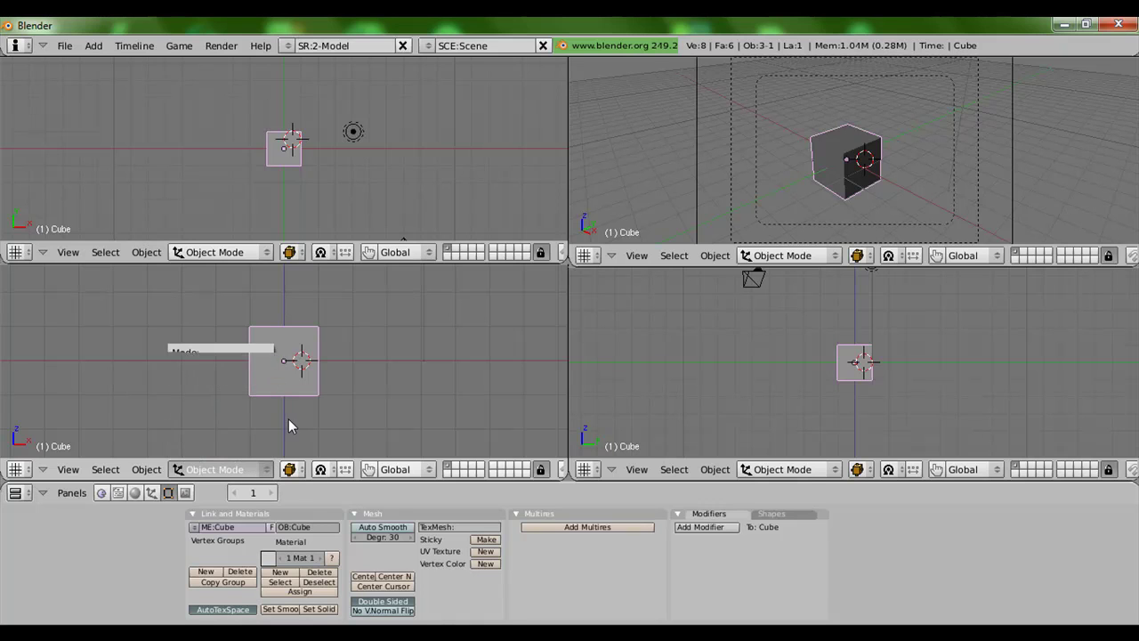
key("Tab")
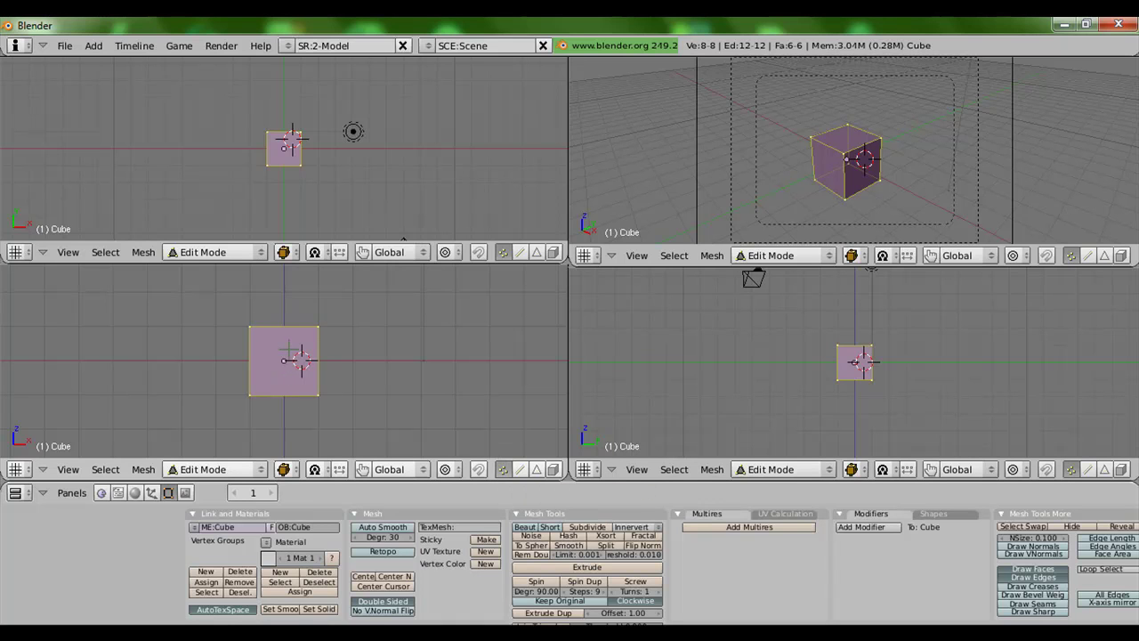
- Change the mesh selection mode from Edge select to Face select
left_click(521, 469)
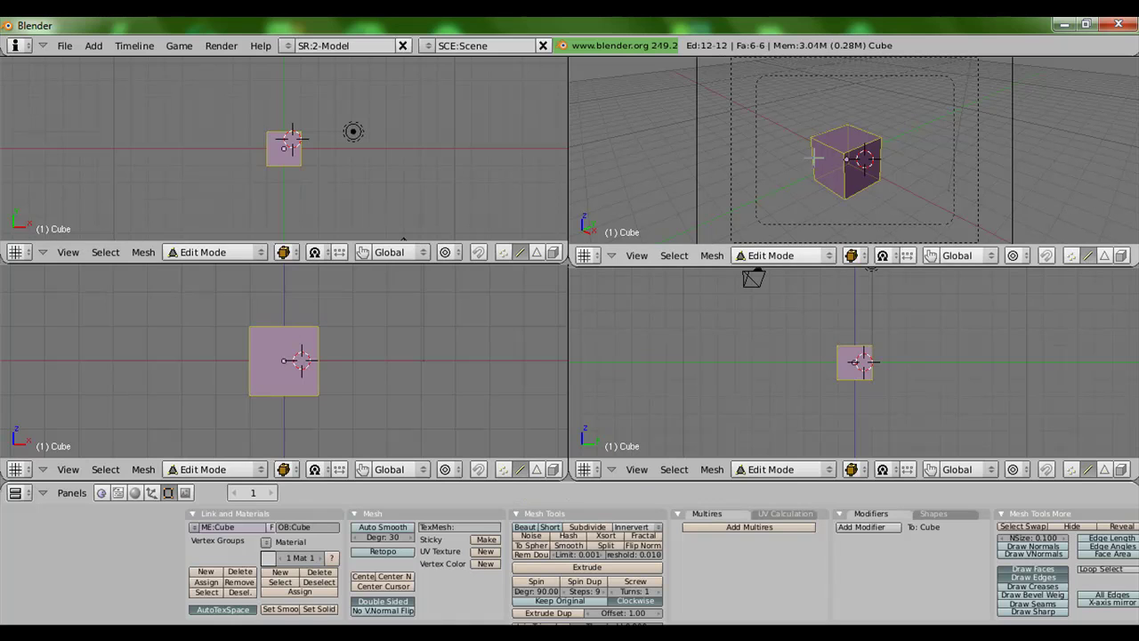
left_click(537, 469)
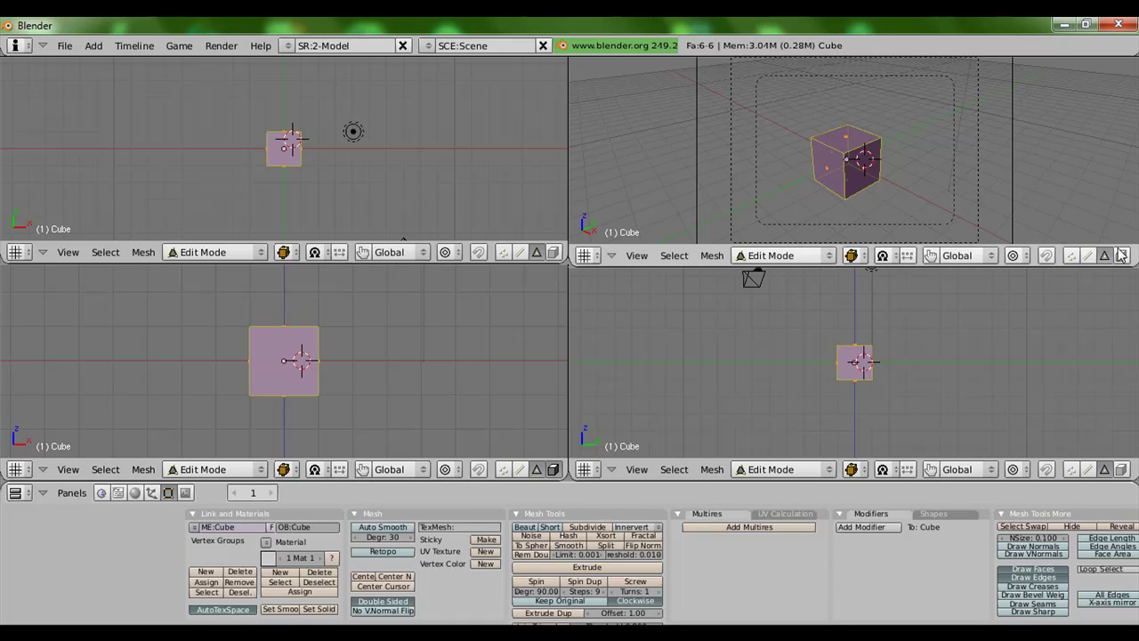
- Zoom the perspective view, toggle Occlude background geometry on and off, and choose Vertex select
scroll(854, 200, "up", 3)
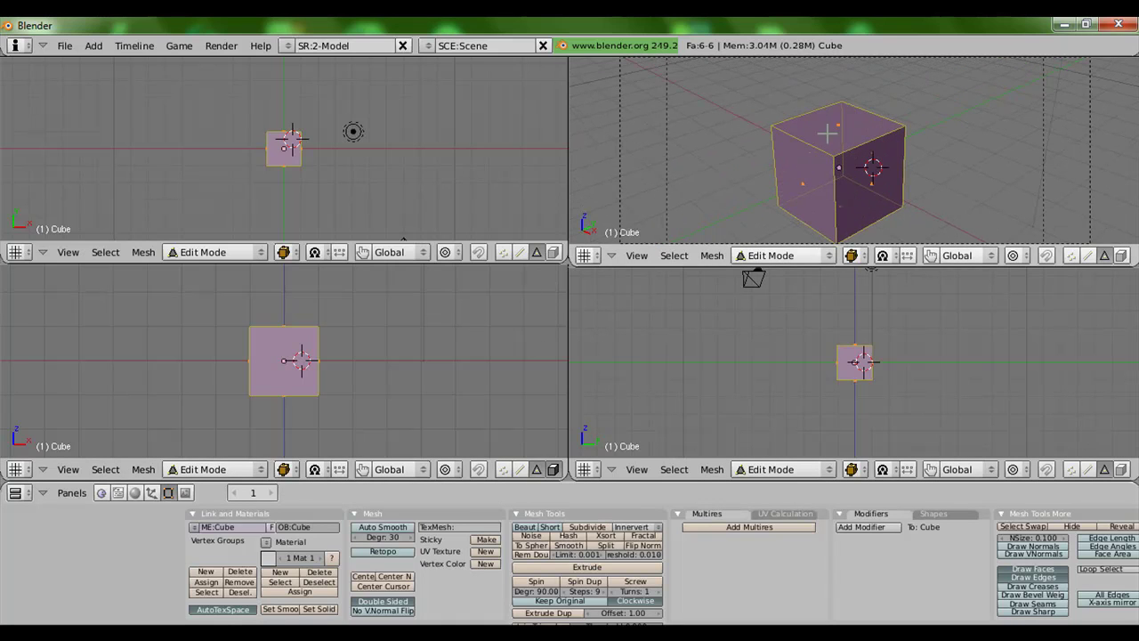
left_click(1123, 257)
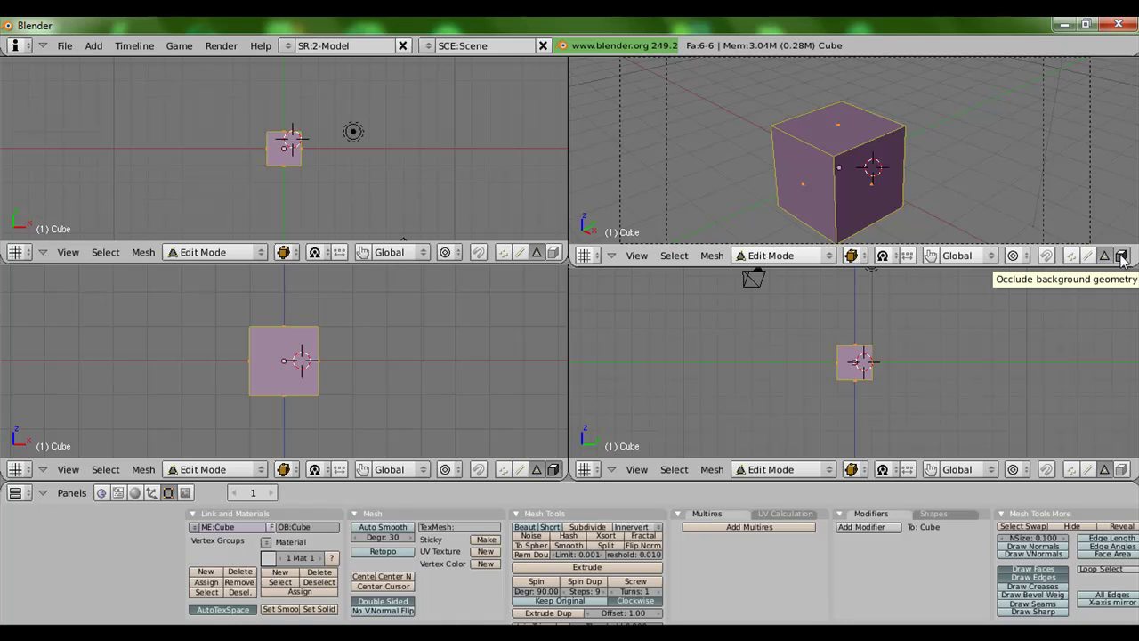
left_click(1121, 256)
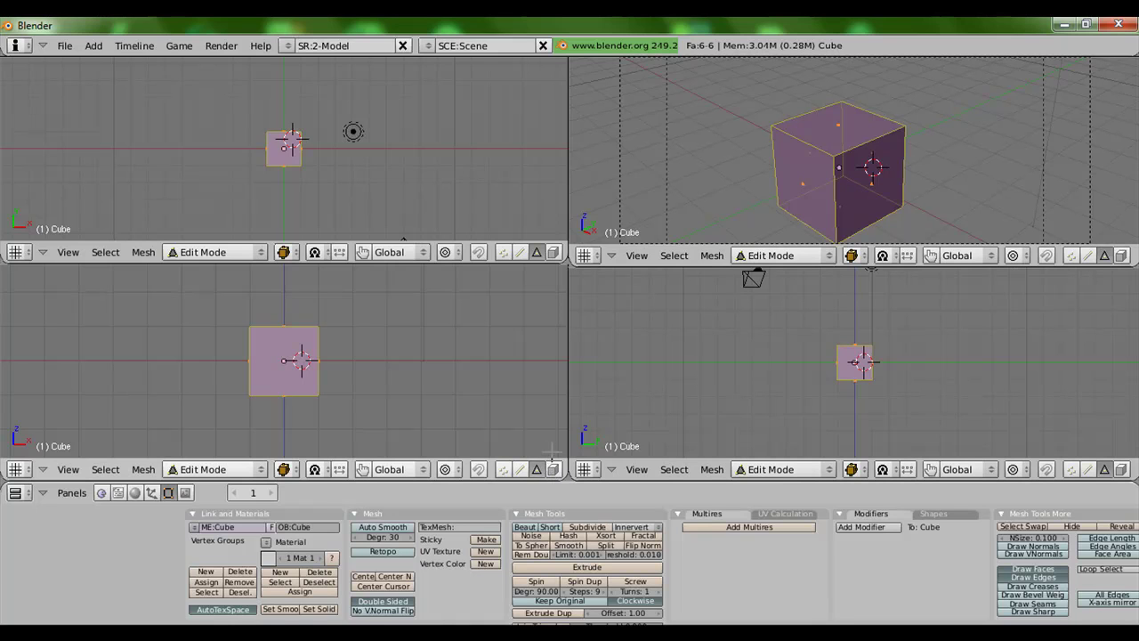
left_click(502, 469)
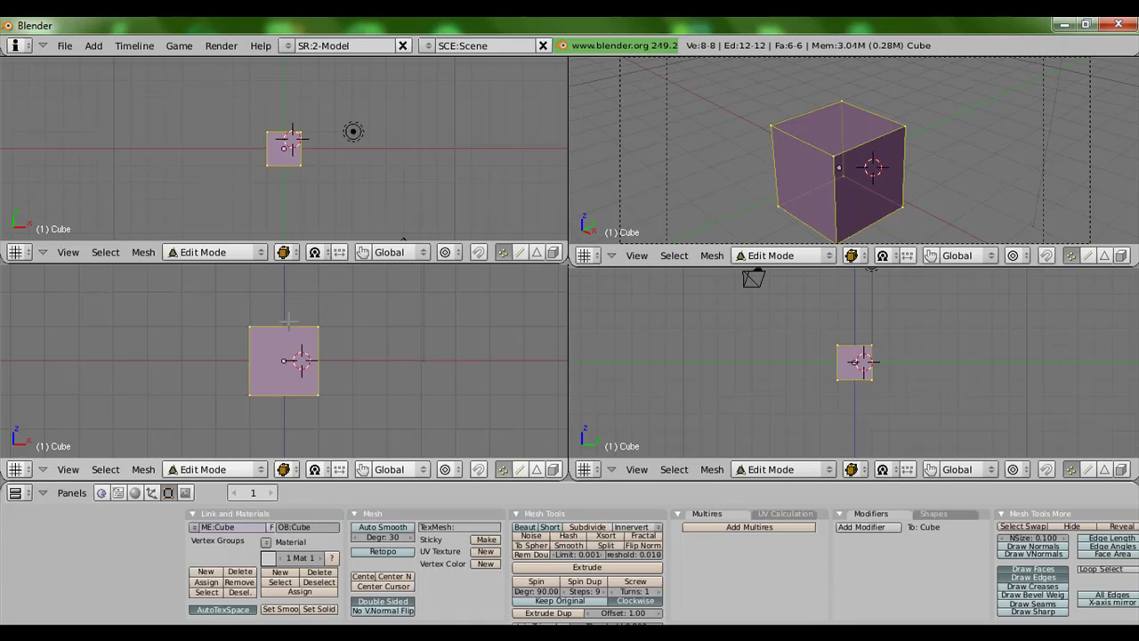
- Select the cube's four top vertices, then deselect all vertices again
key("a")
key("a")
key("a")
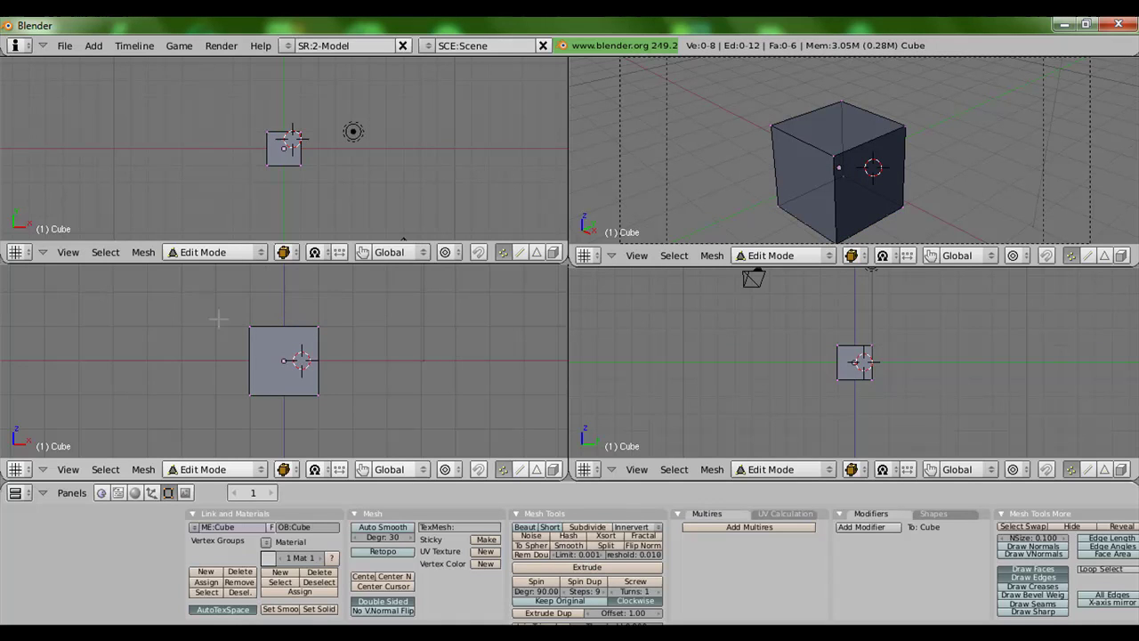
right_click(250, 328)
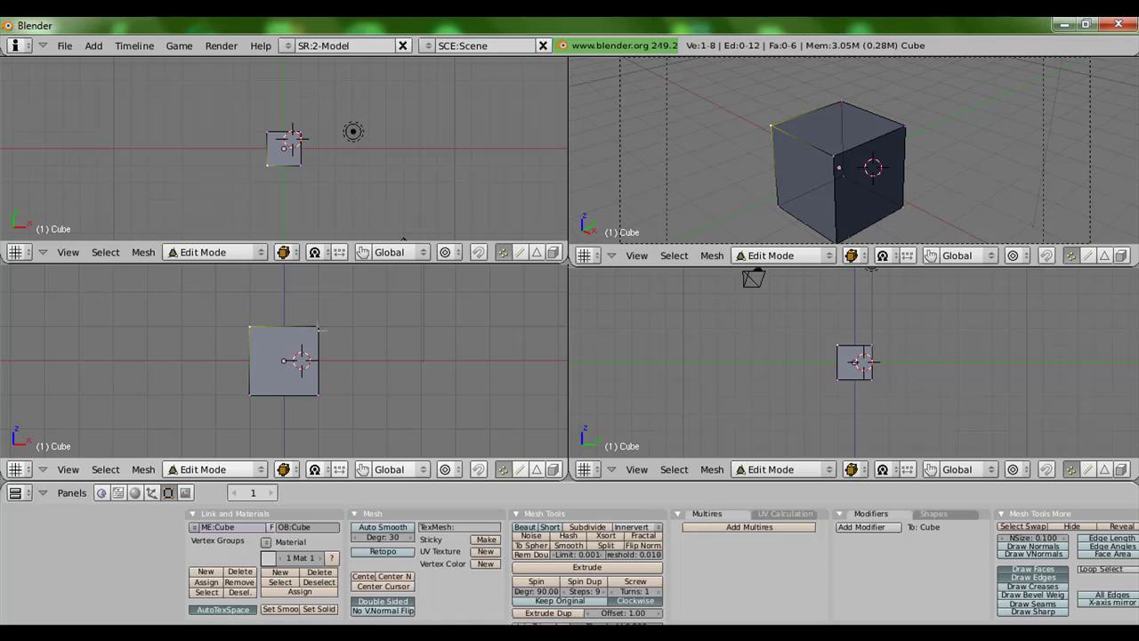
right_click(318, 327, "shift")
right_click(267, 132, "shift")
right_click(300, 165, "shift")
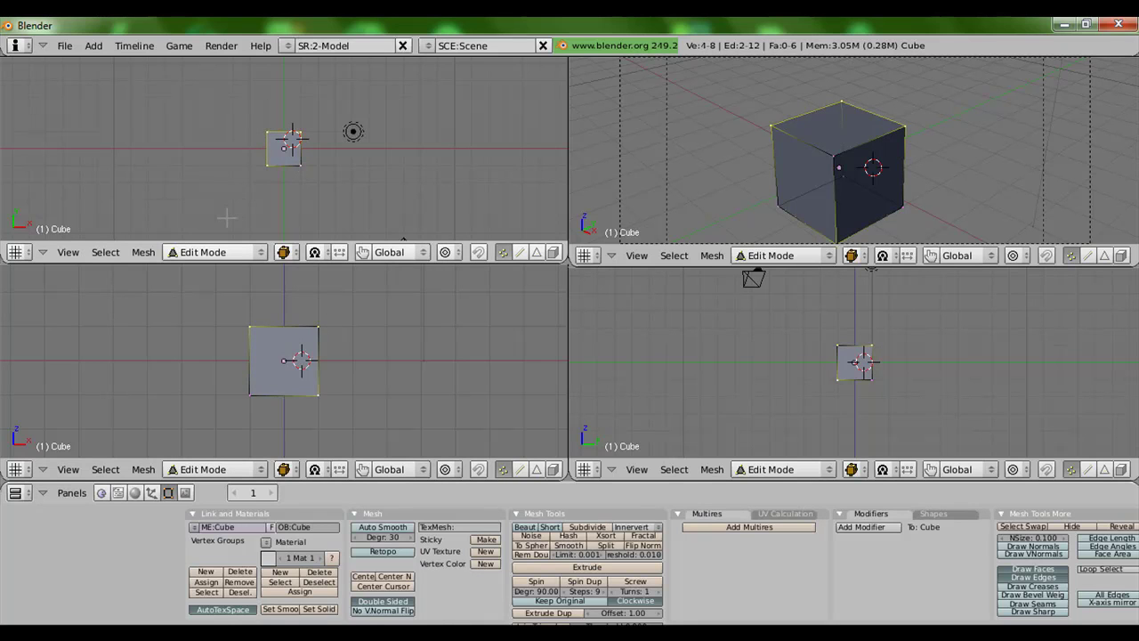
right_click(301, 166, "shift")
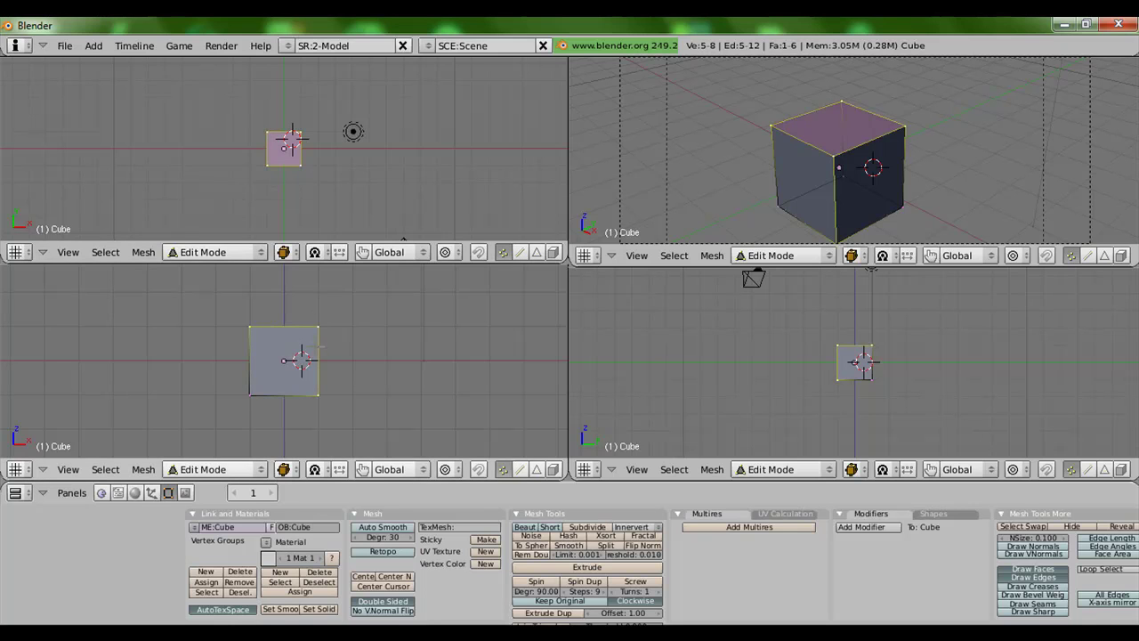
key("a")
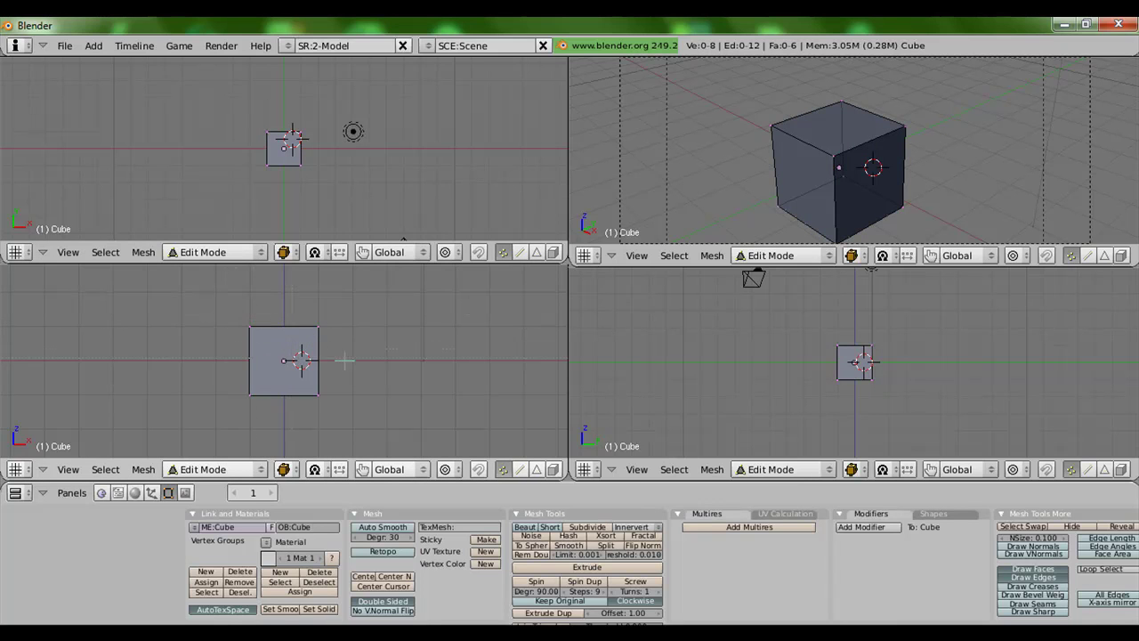
key("g")
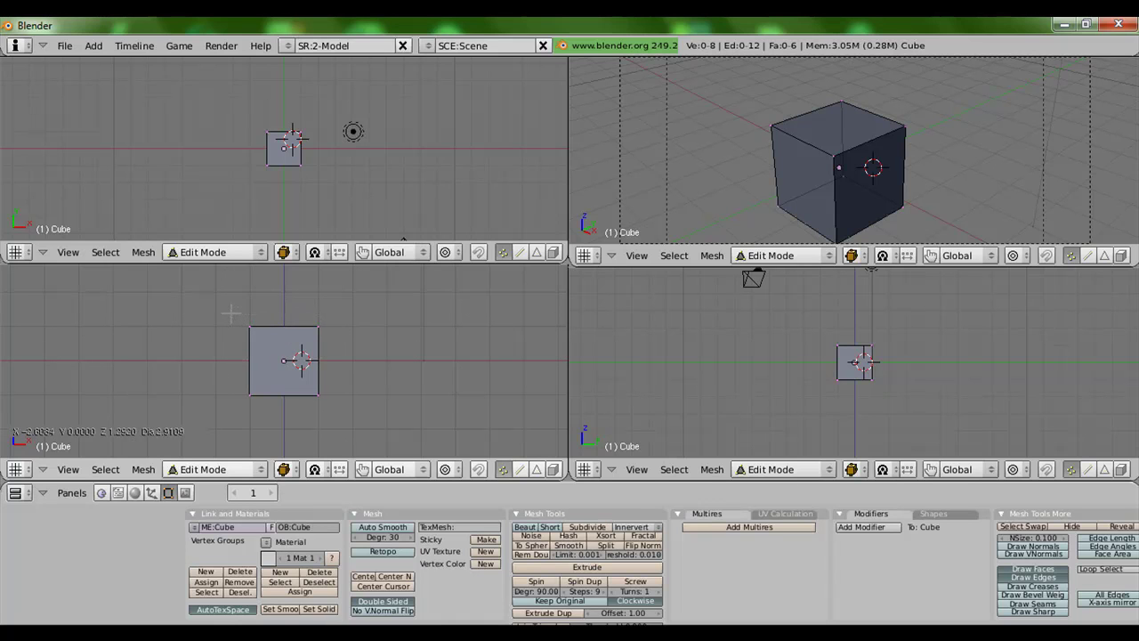
left_click_drag(230, 313, 327, 371)
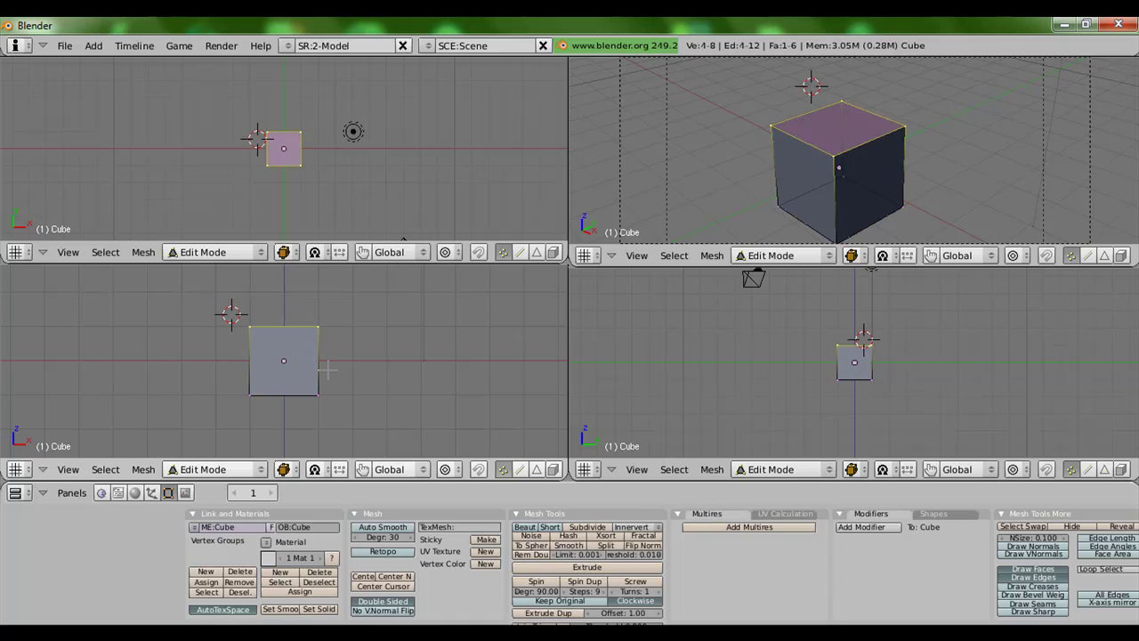
key("a")
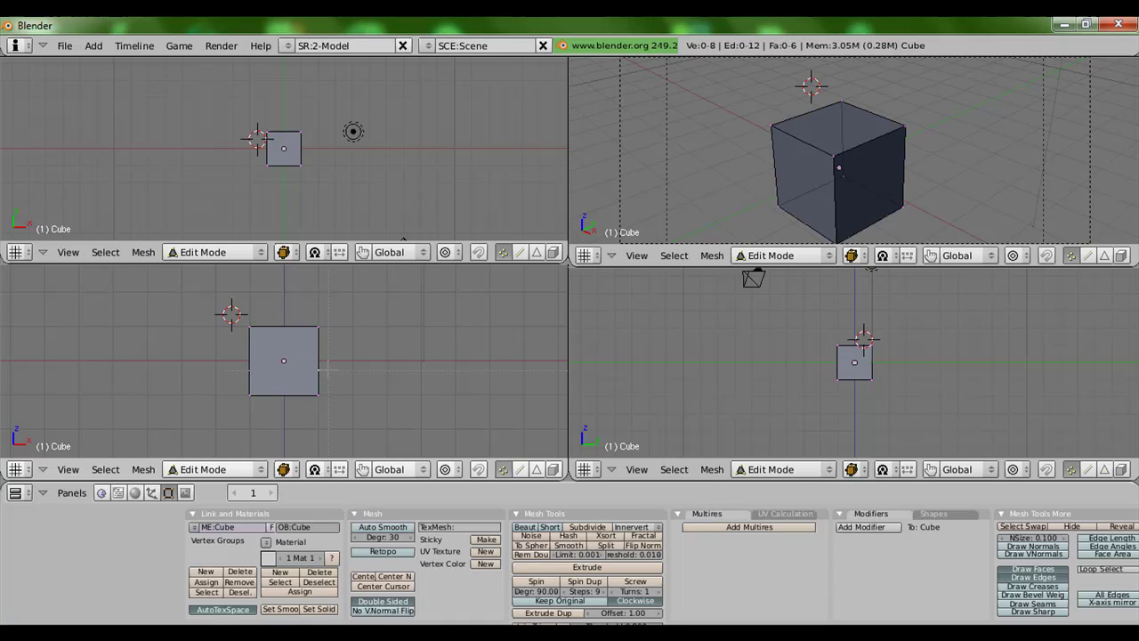
left_click_drag(326, 369, 321, 342)
mouse_move(307, 322)
left_mouse_down()
mouse_move(281, 314)
mouse_move(327, 342)
left_mouse_up()
left_click_drag(319, 337, 249, 331)
- Try circle-selecting and deselecting the cube's vertices, then clear the whole selection
left_click(249, 330)
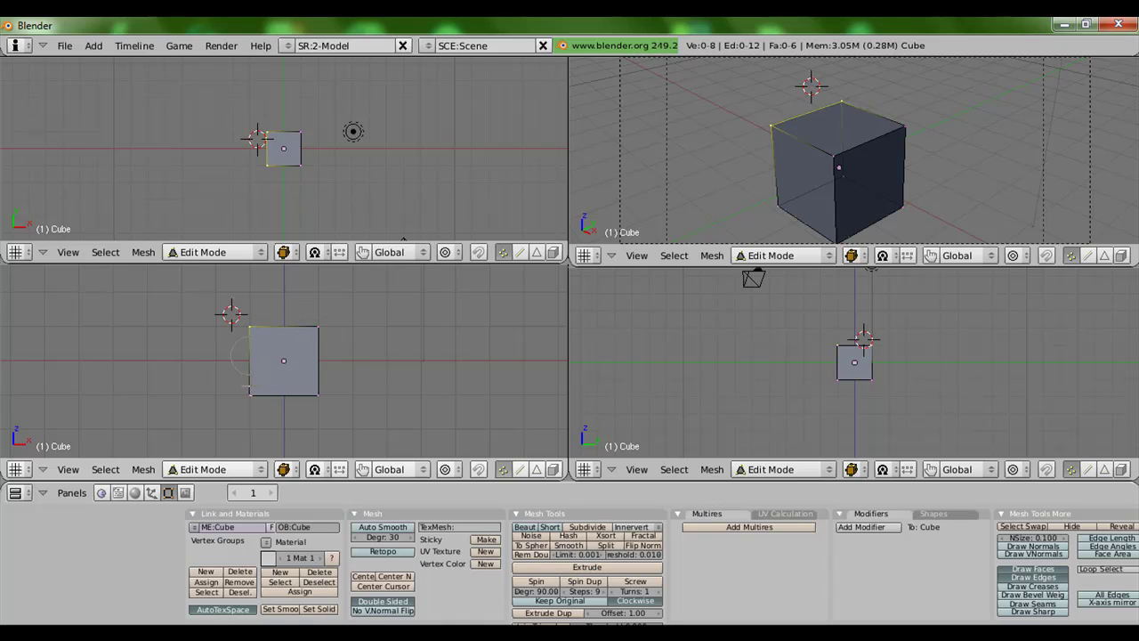
left_click(245, 394)
left_click(323, 397)
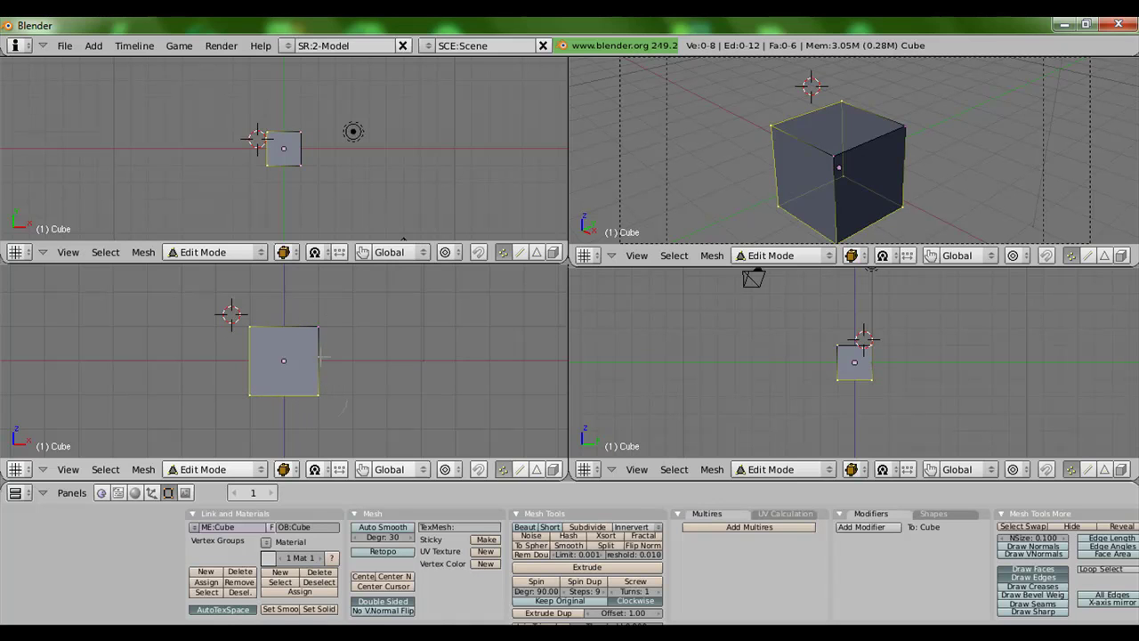
left_click(318, 328)
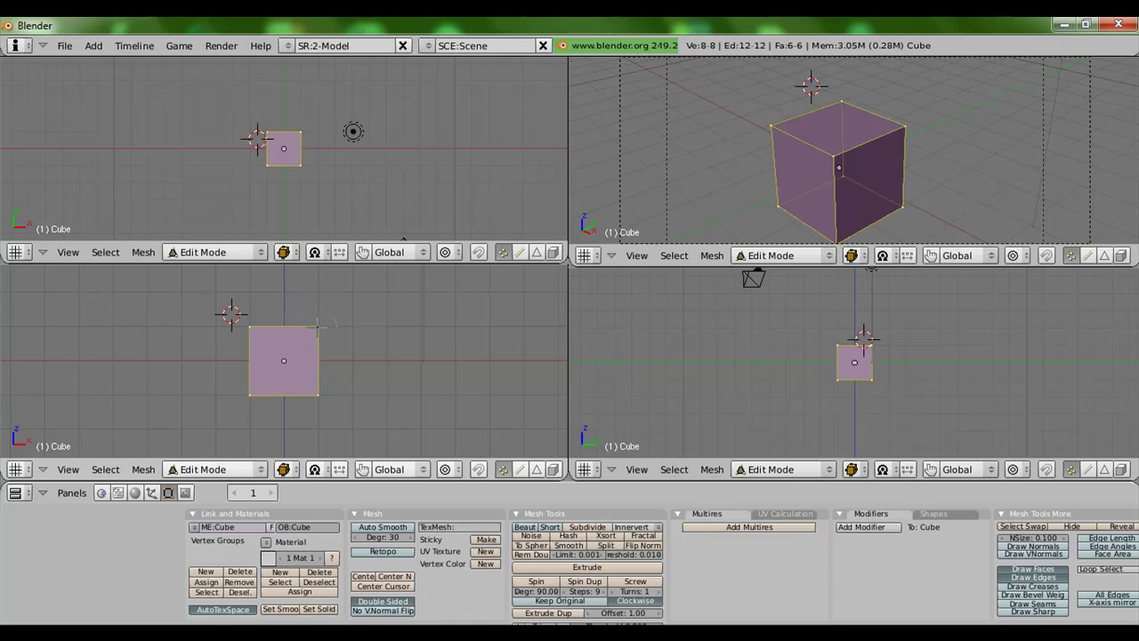
middle_click(318, 327)
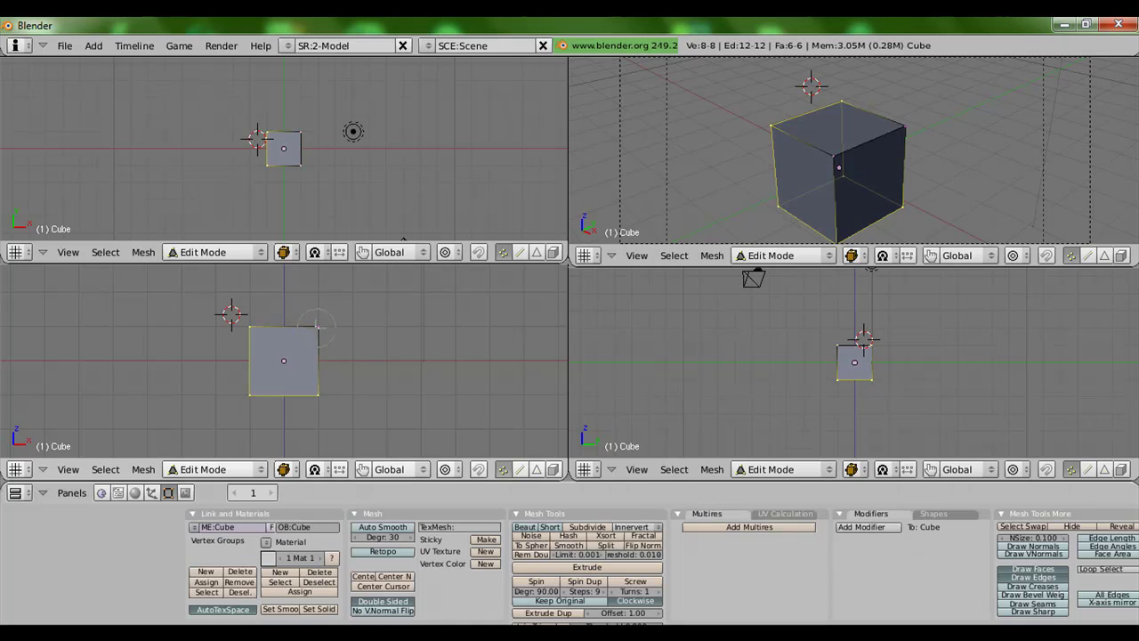
middle_click(318, 401)
right_click(252, 391)
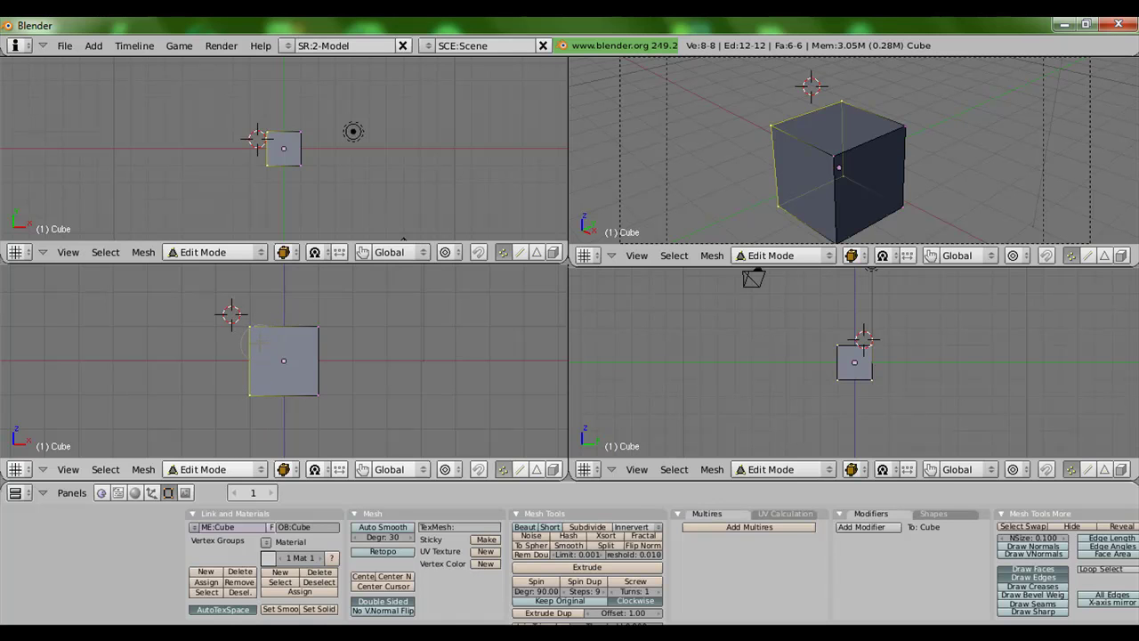
key("a")
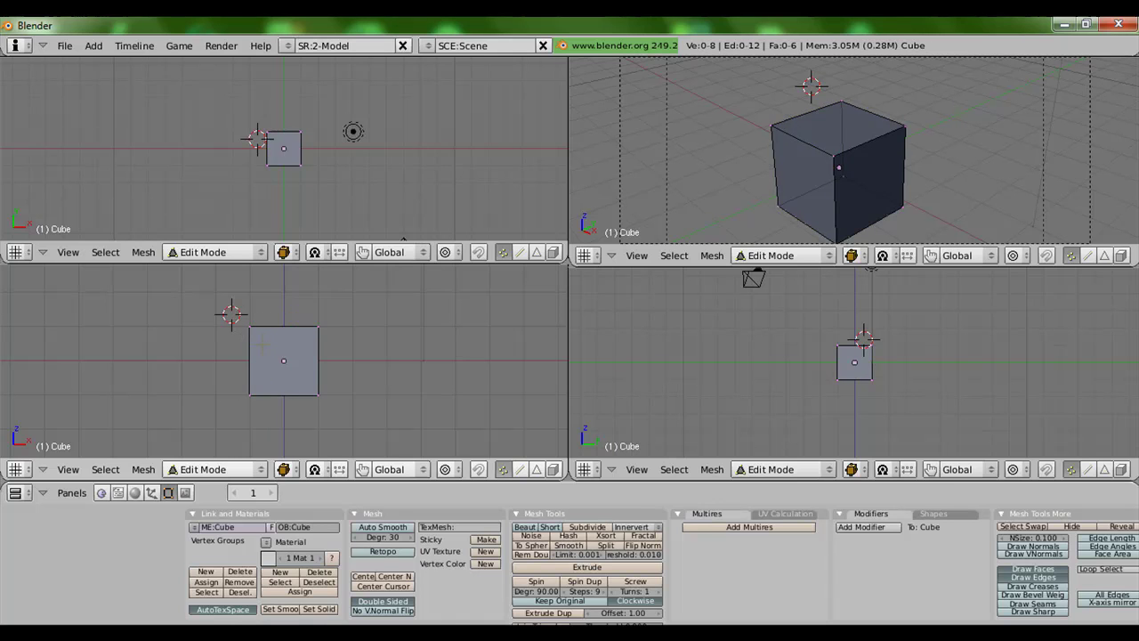
- Select the front top-right corner vertex and start moving it
right_click(318, 327)
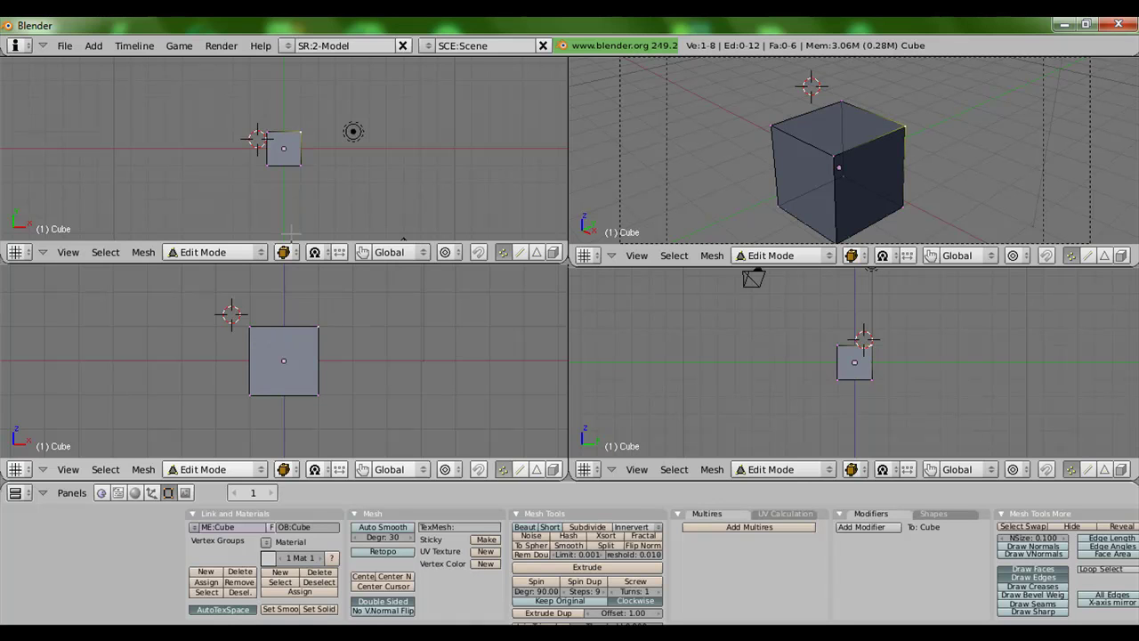
right_click(301, 164)
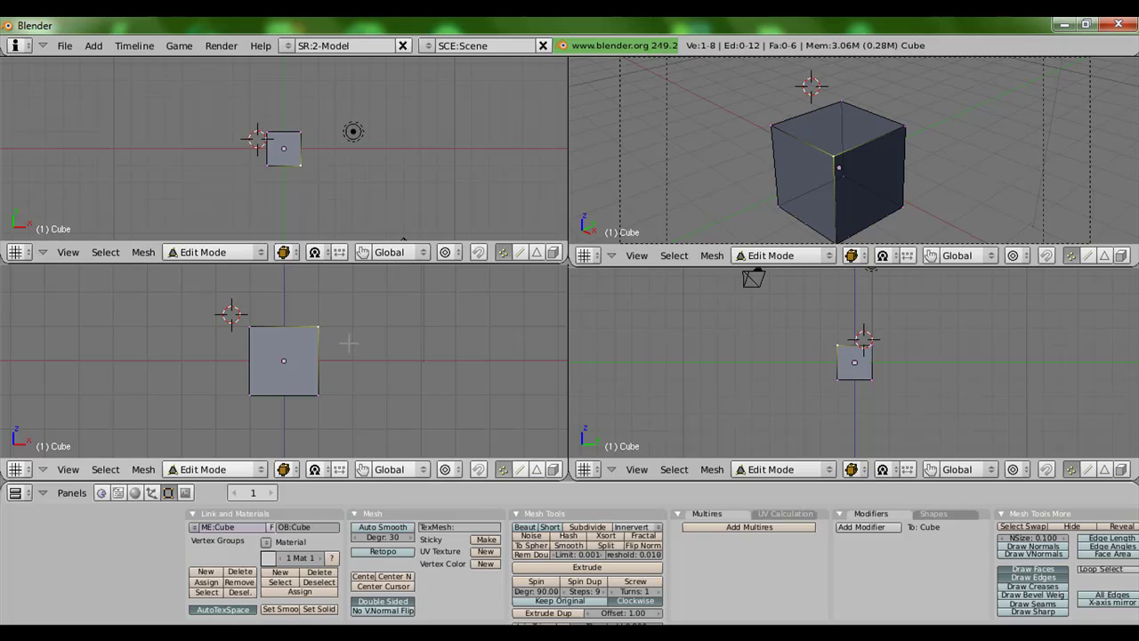
key("g")
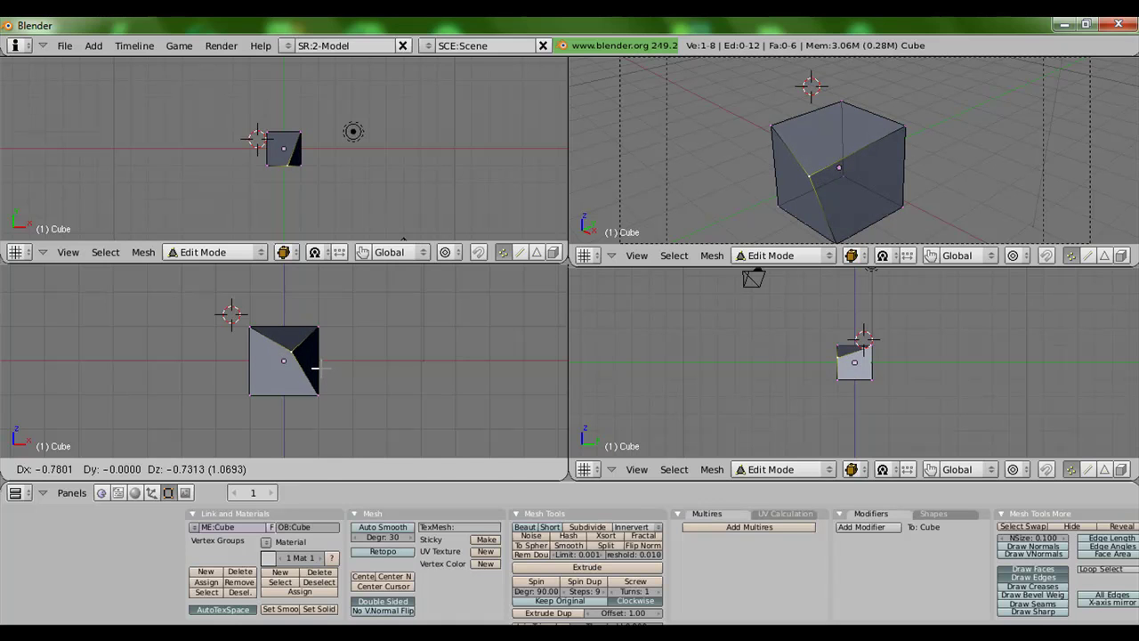
- Place the corner, add the other top-right vertex, then move, rotate and scale that edge outward
left_click(319, 365)
right_click(316, 328, "shift")
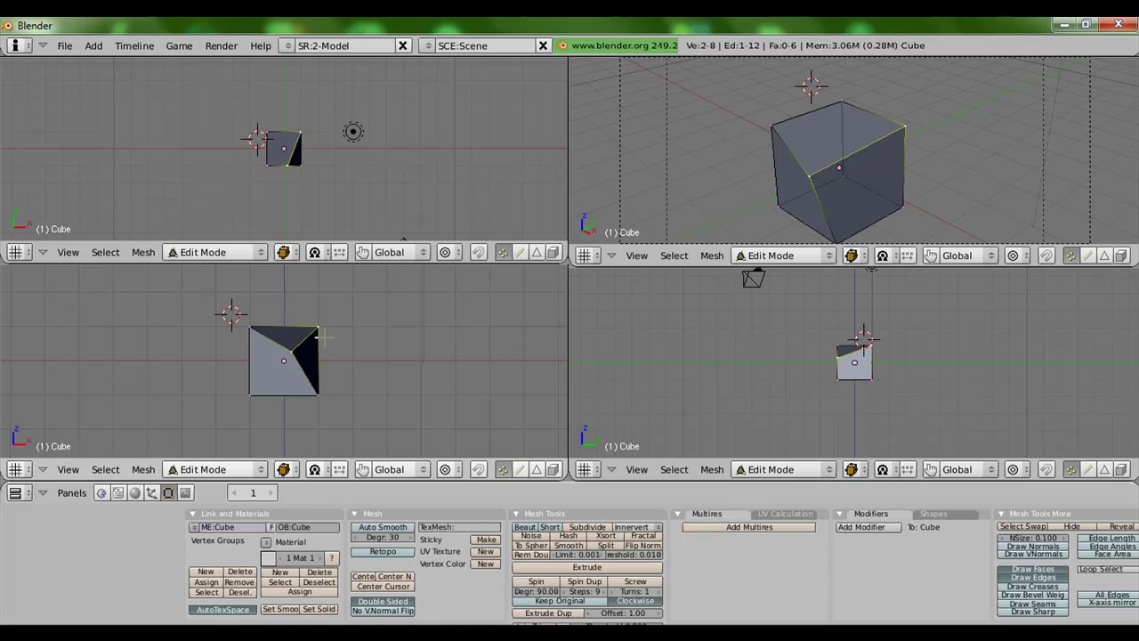
key("g")
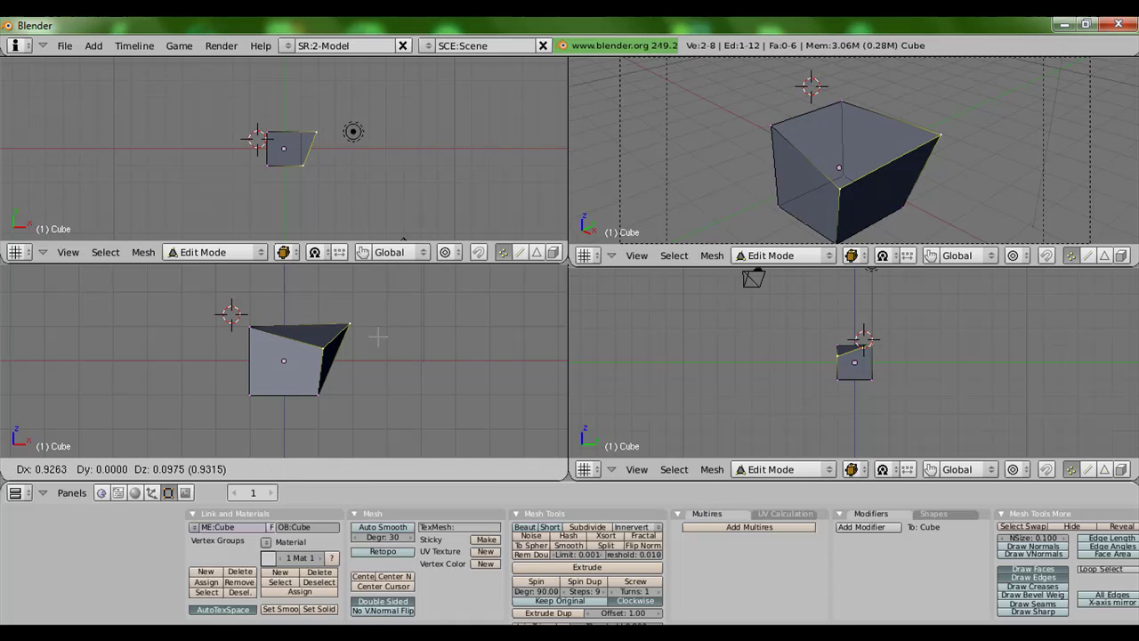
key("r")
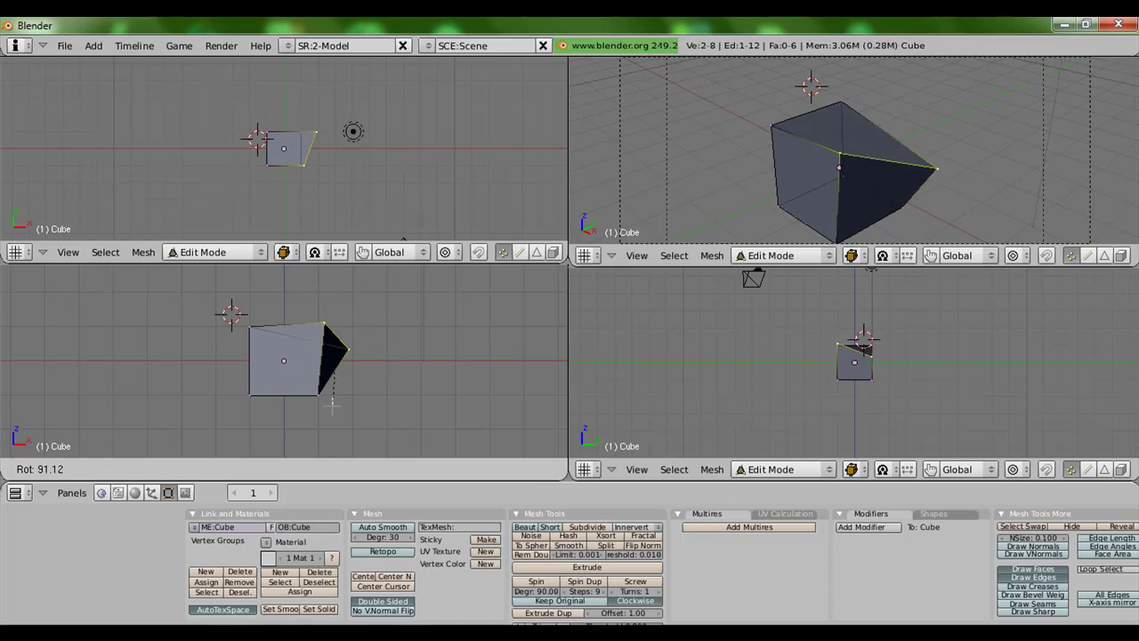
left_click(378, 384)
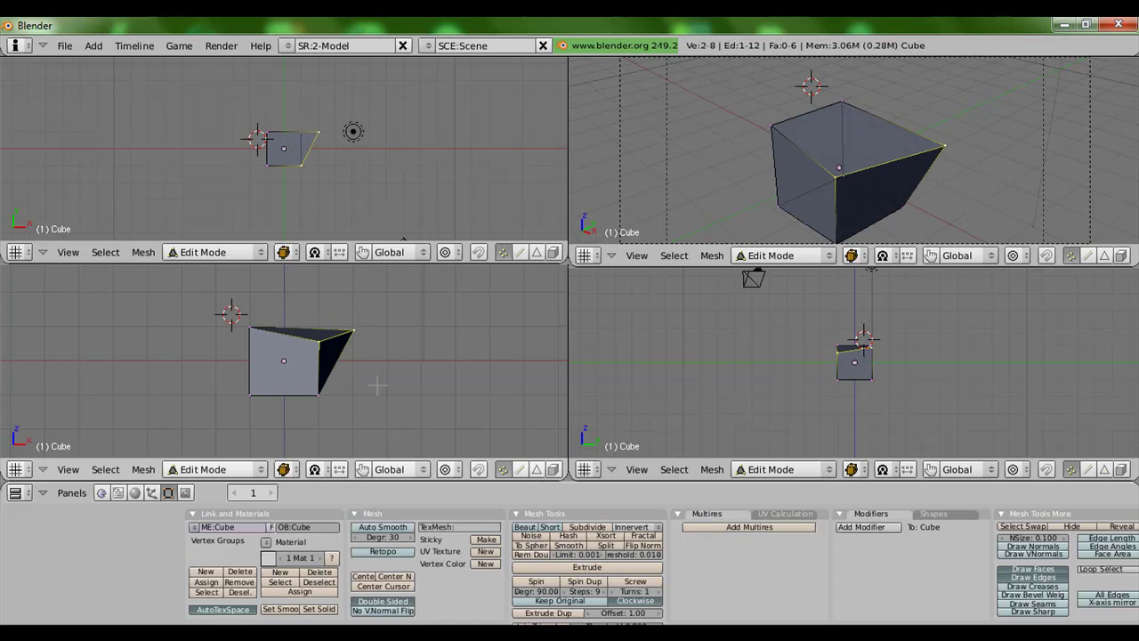
key("s")
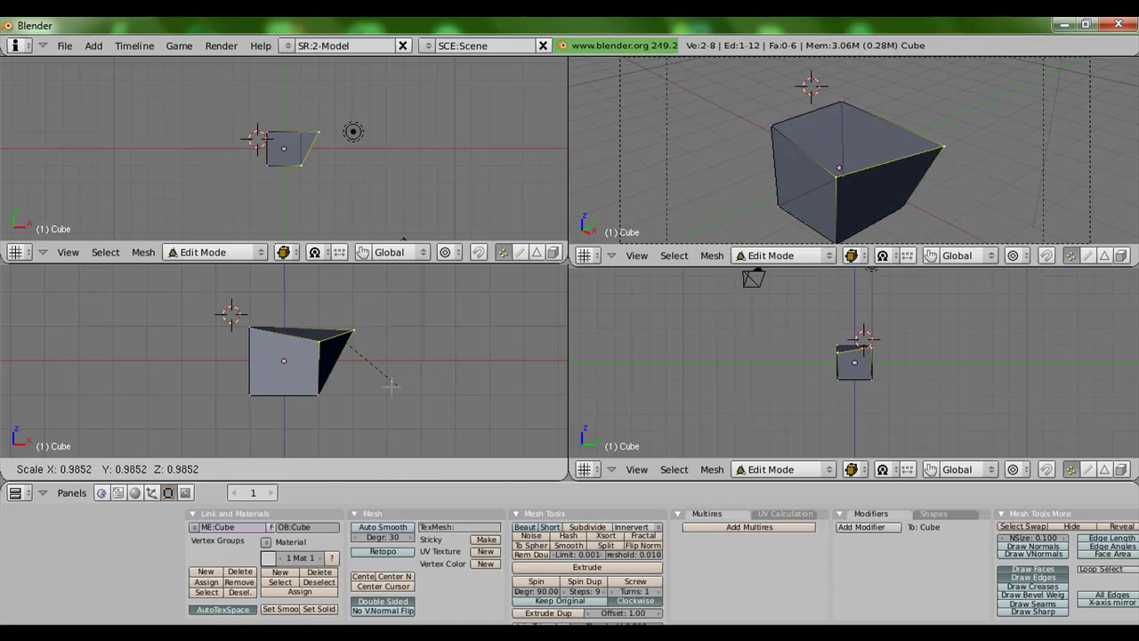
left_click(388, 392)
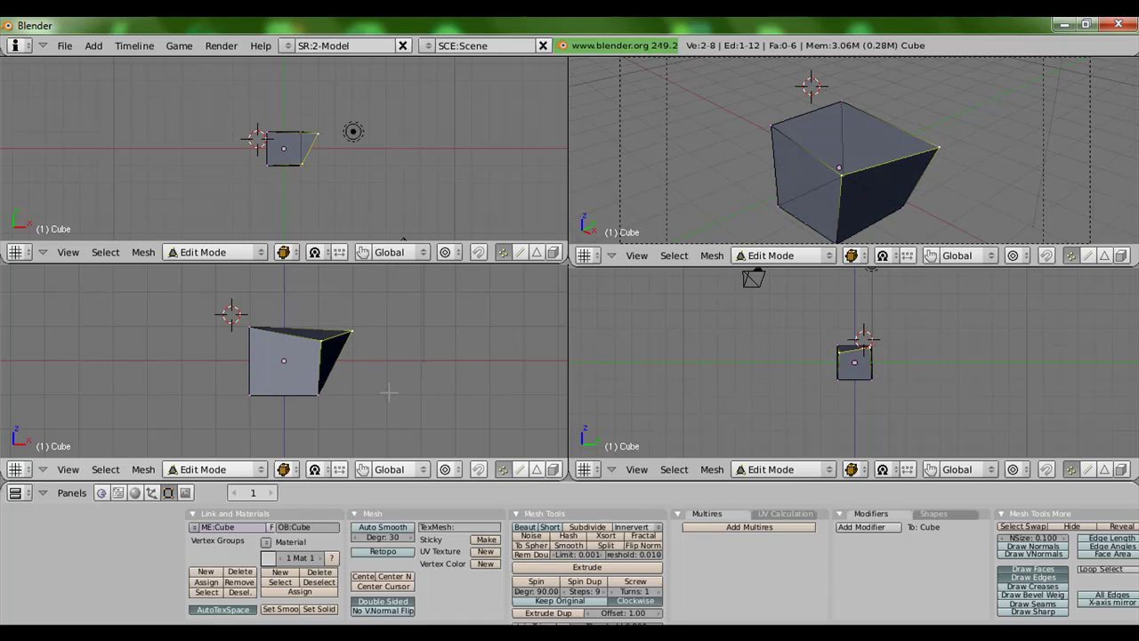
- In Edge select, pick the two top edges and rescale them, widening the top by about 1.33
left_click(520, 471)
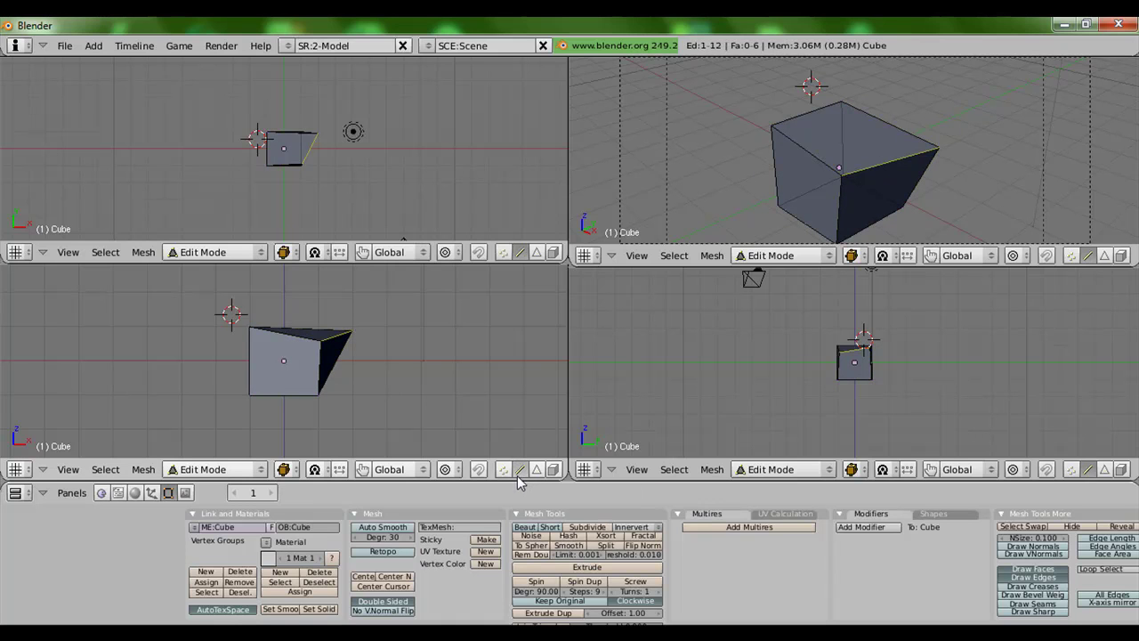
right_click(296, 333)
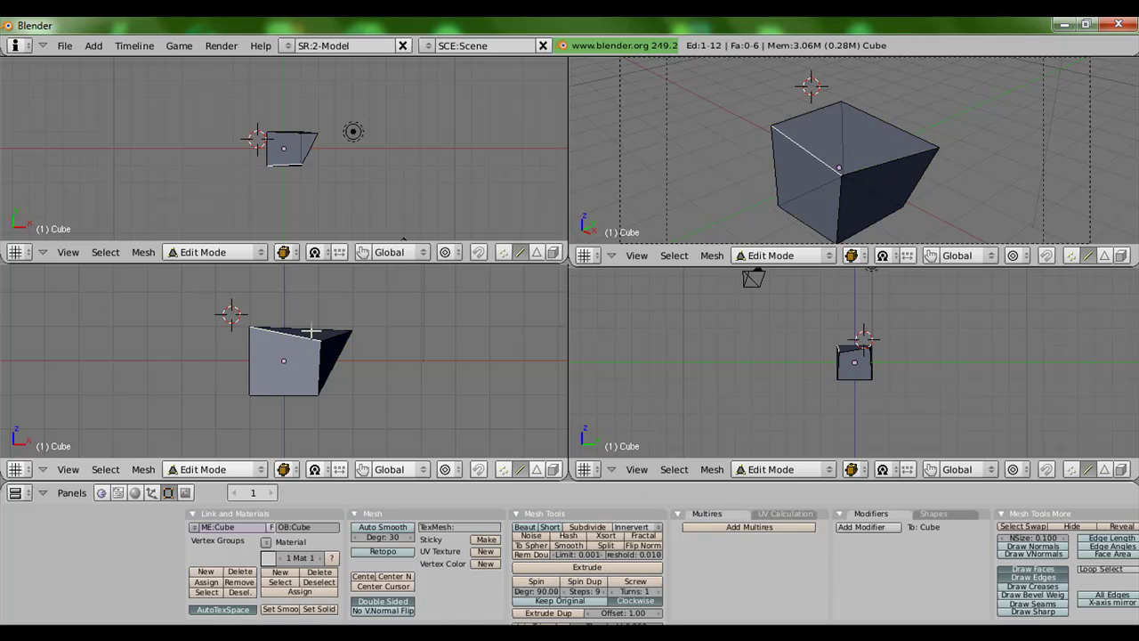
right_click(311, 332, "shift")
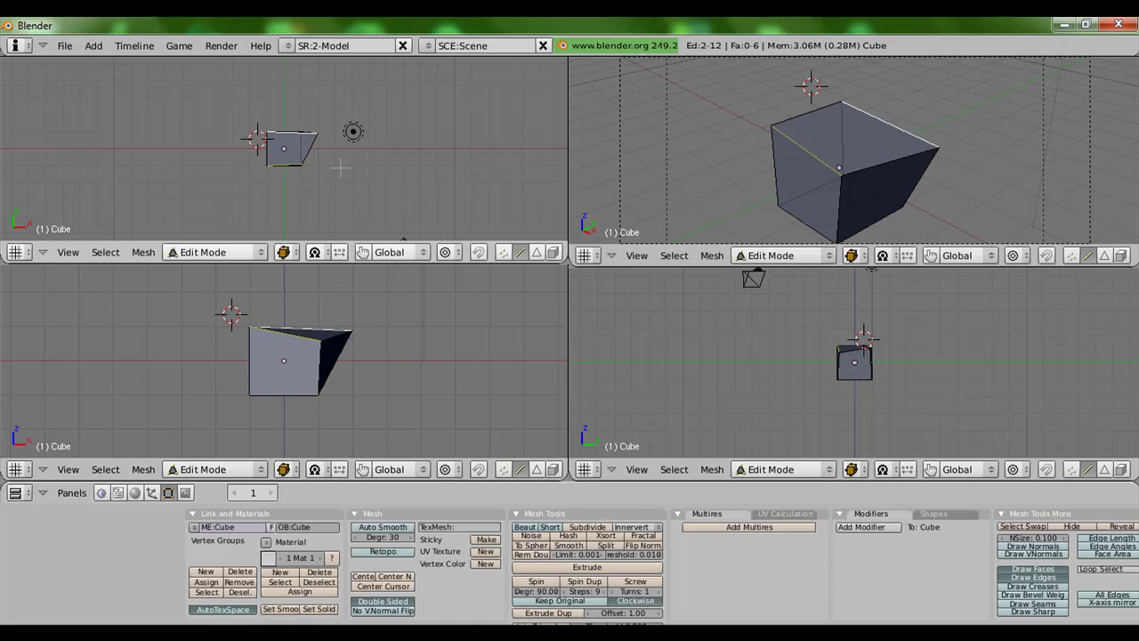
key("s")
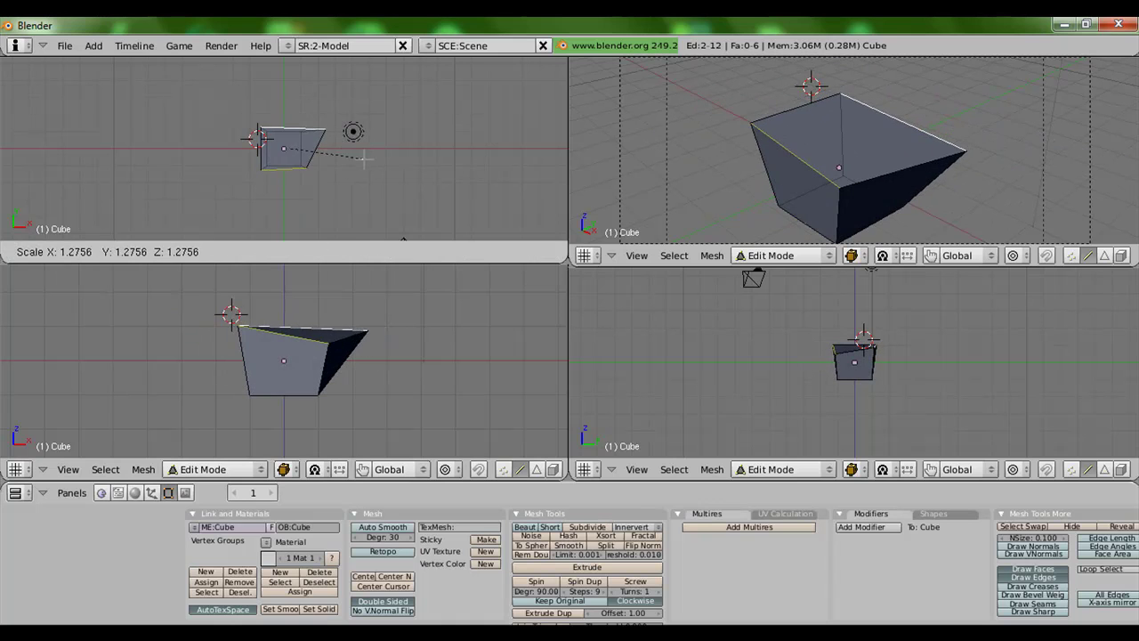
left_click(364, 158)
key("s")
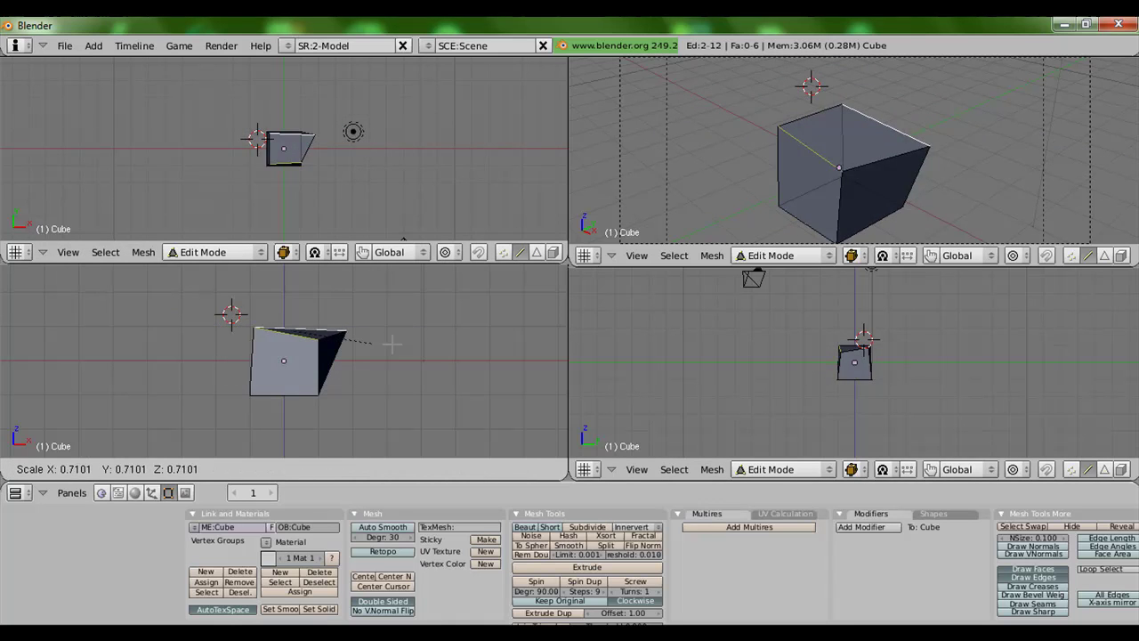
left_click(445, 347)
key("s")
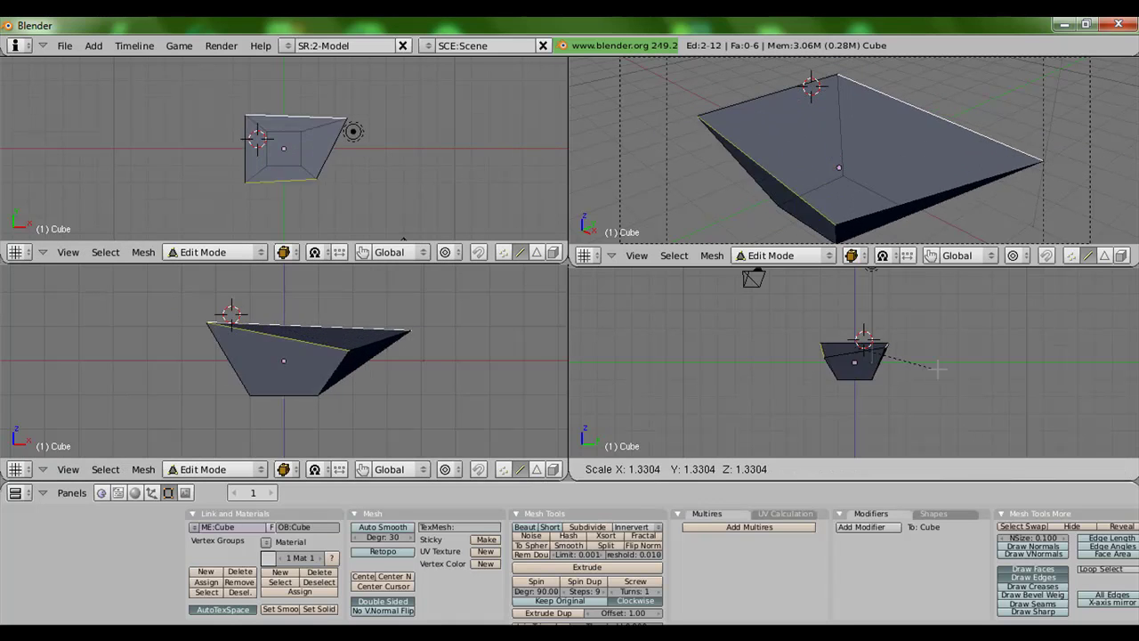
left_click(883, 366)
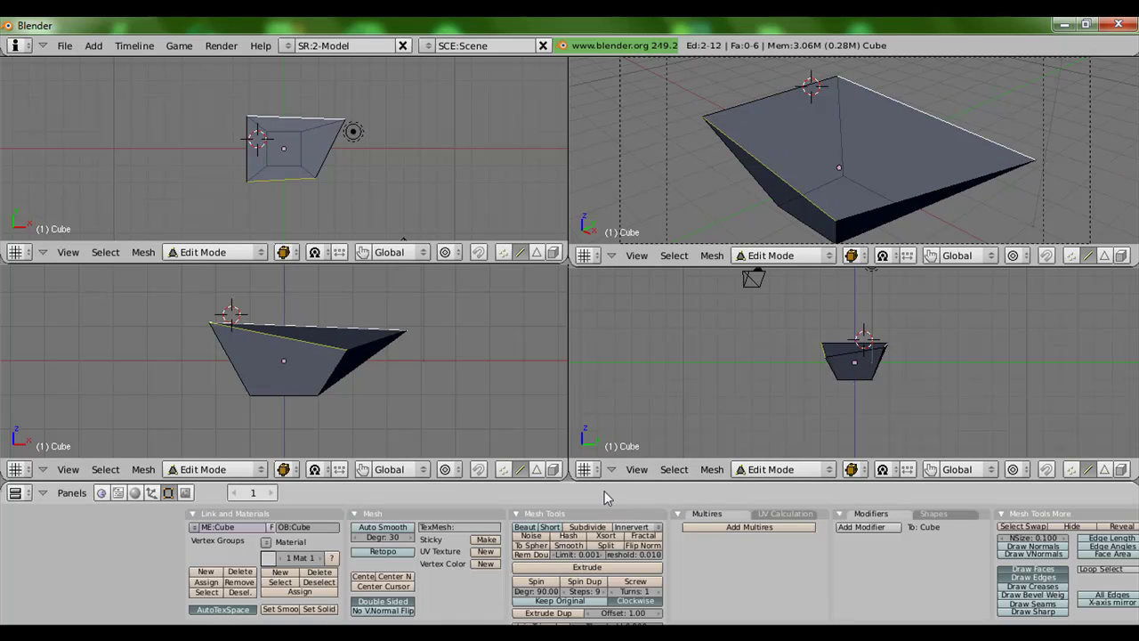
- In Face select, move the cube's bottom face down and outward, then zoom out
left_click(537, 470)
right_click(855, 381)
key("g")
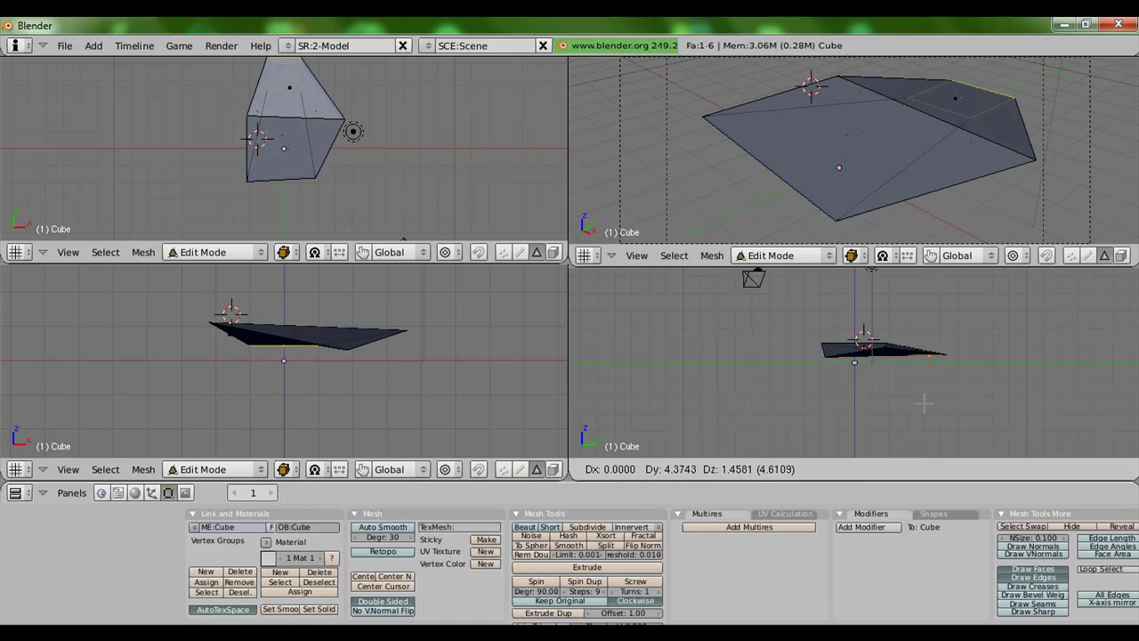
left_click(839, 403)
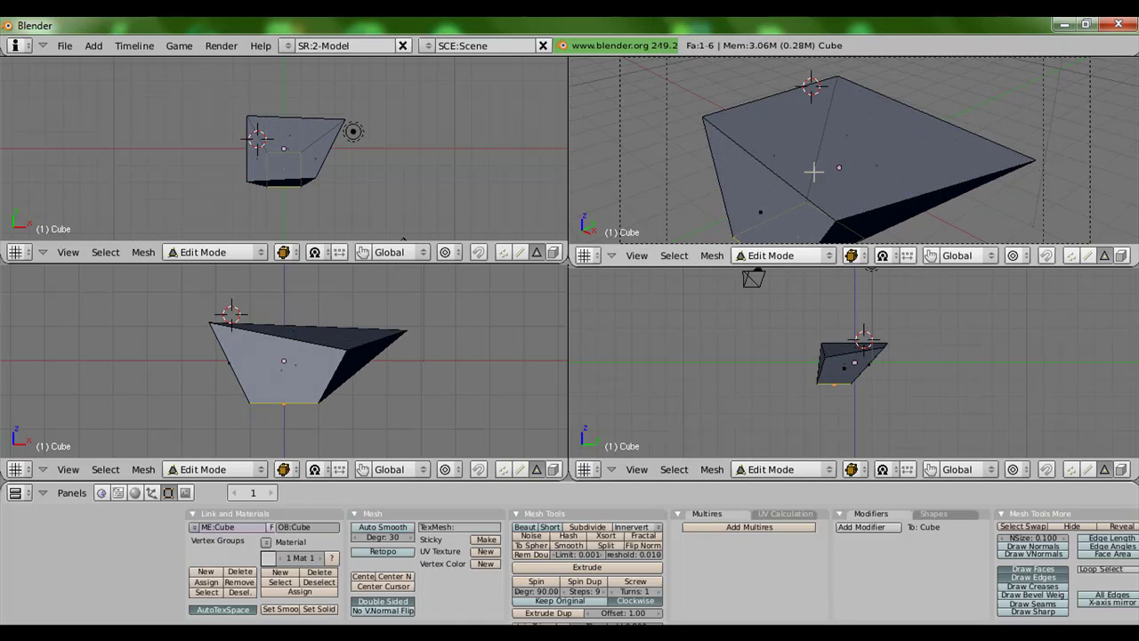
scroll(812, 182, "down", 1)
scroll(812, 182, "down", 2)
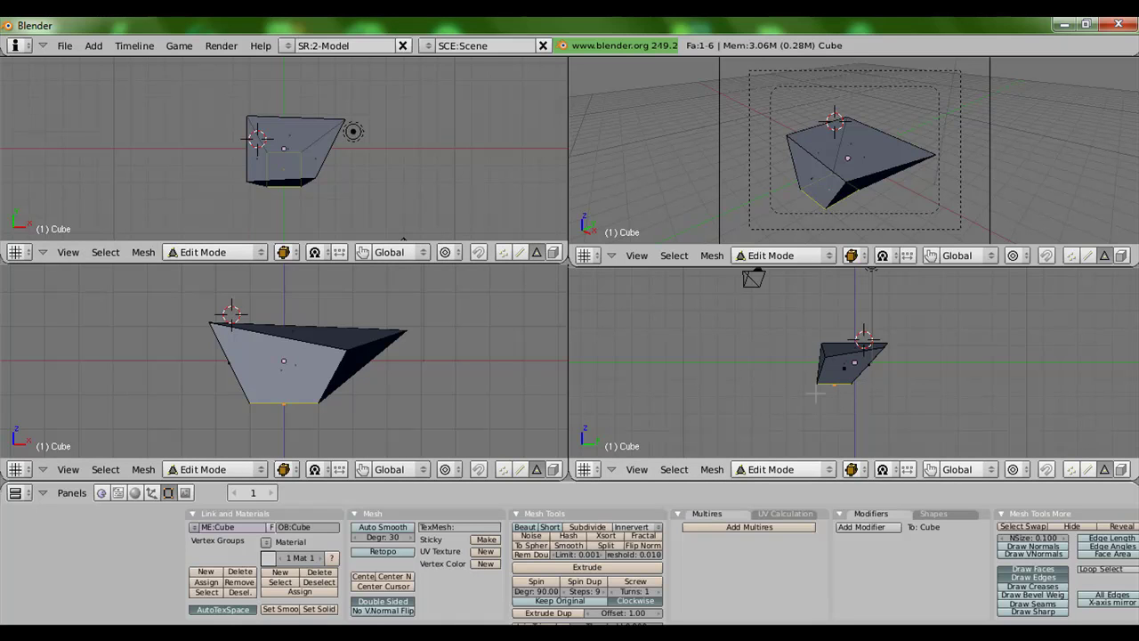
- In Vertex select mode, move one cube corner vertex downward, then return to Object Mode
left_click(502, 469)
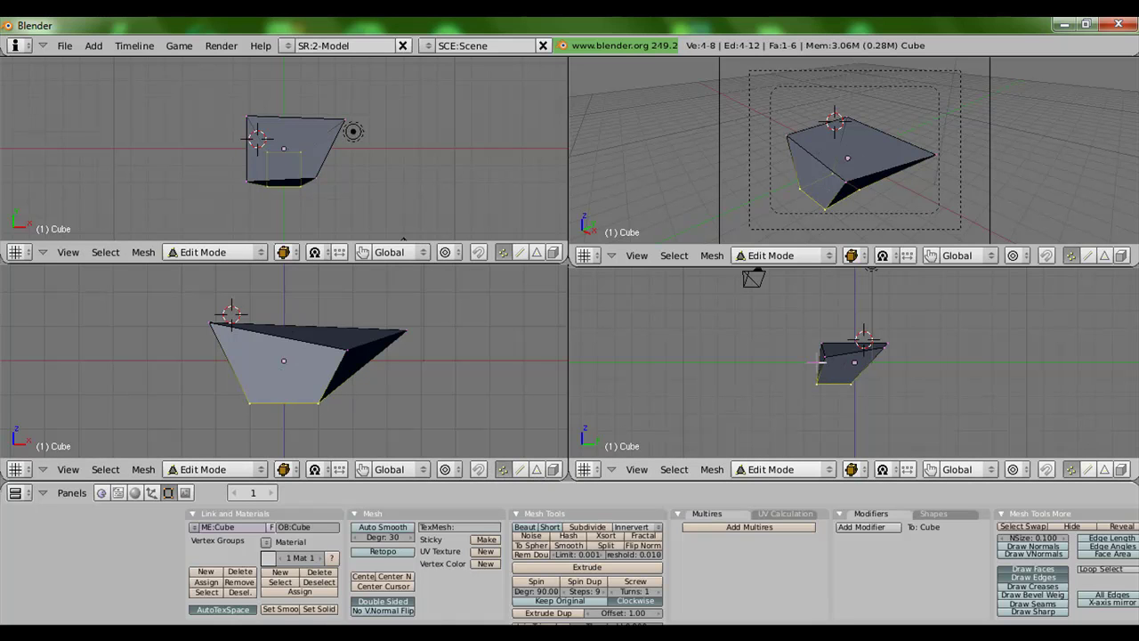
right_click(825, 358)
key("g")
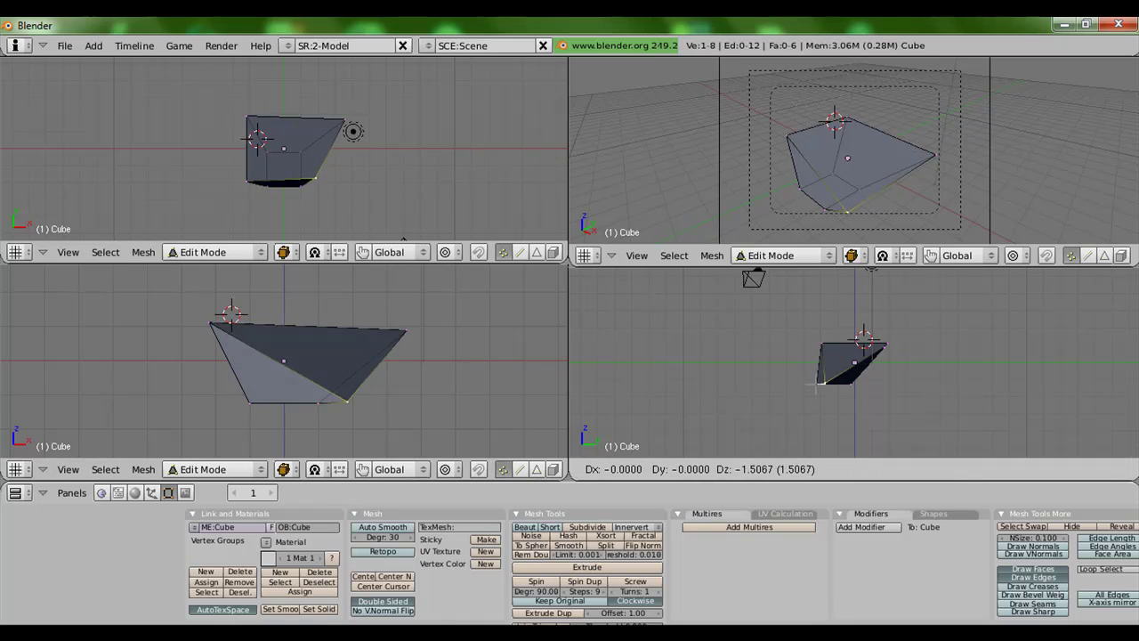
left_click(792, 363)
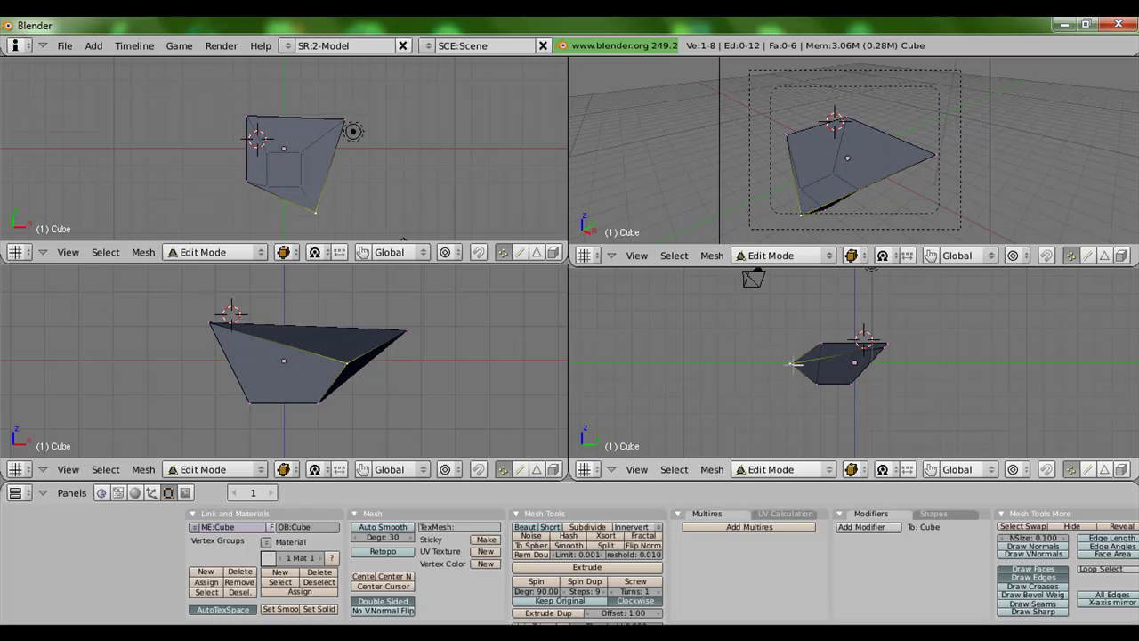
key("Tab")
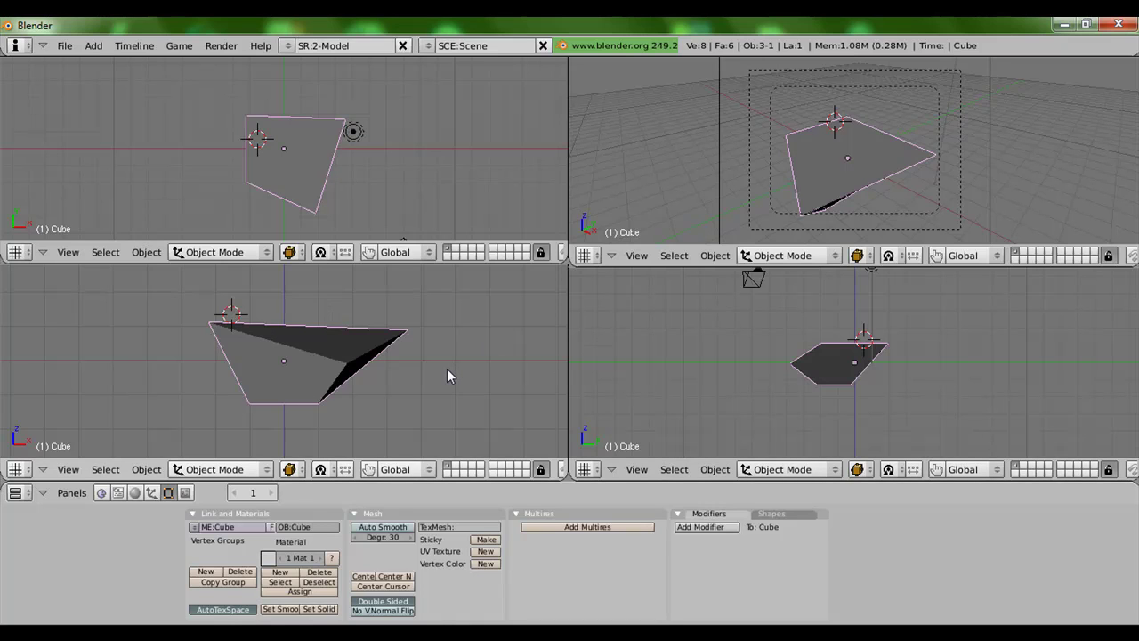
- Erase the wedge-shaped cube from the scene with X
key("x")
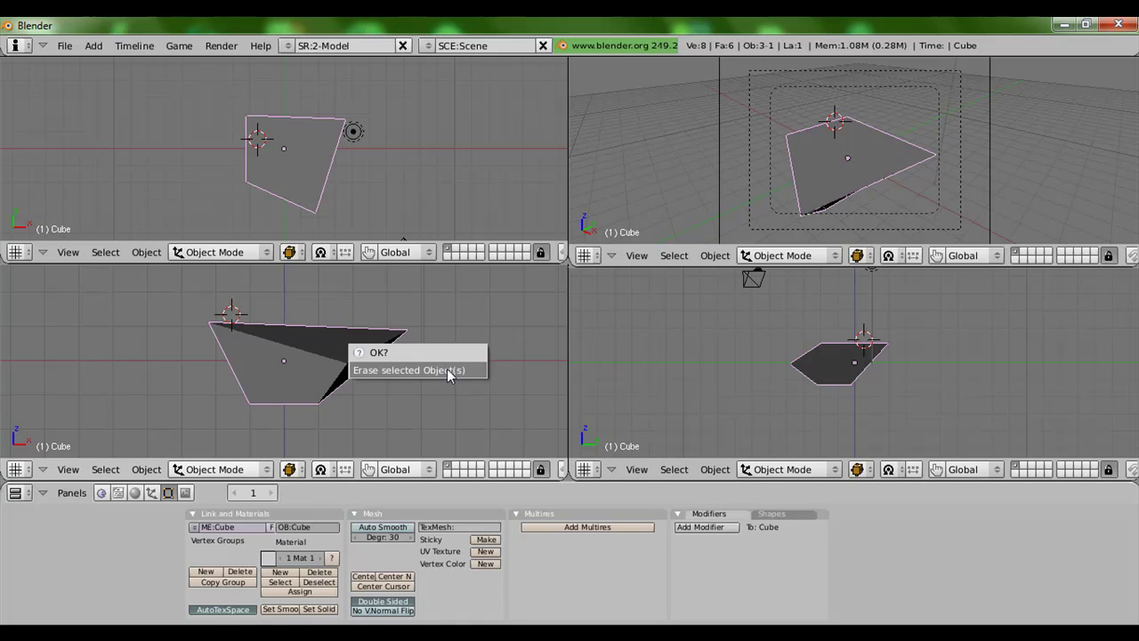
left_click(447, 368)
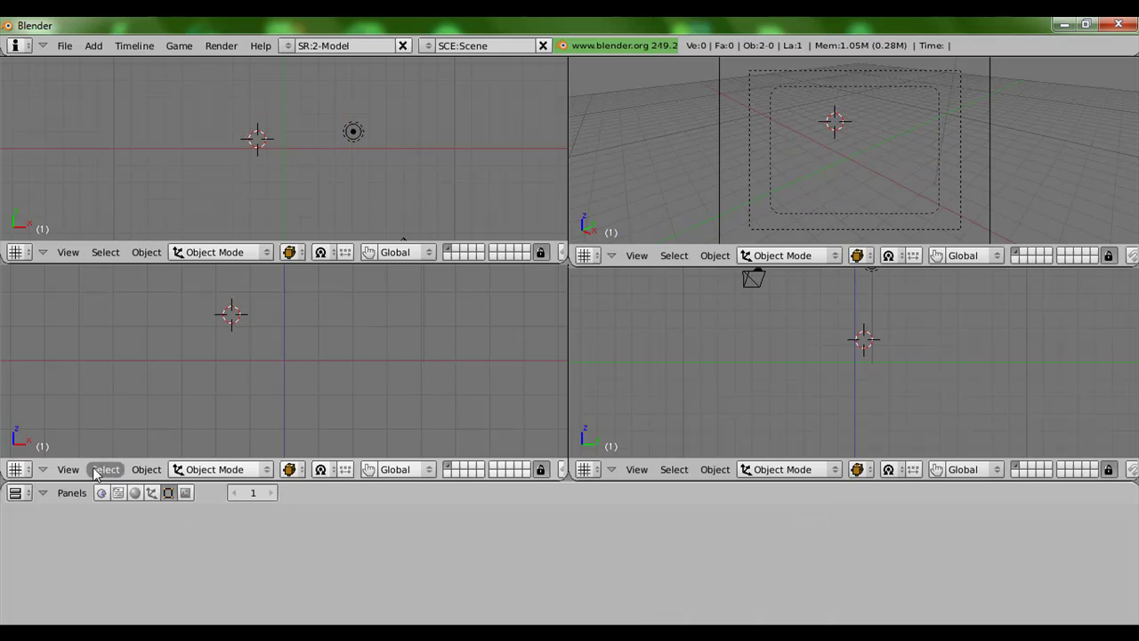
left_click(145, 469)
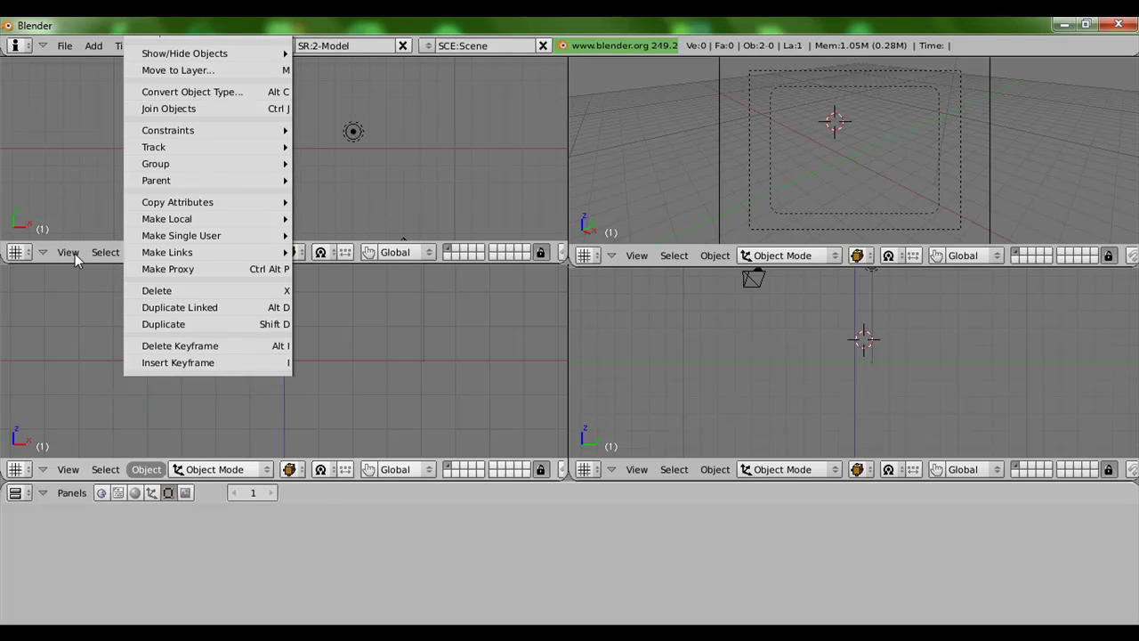
- Place the 3D cursor near the origin in the front and top views and add a cube mesh there
left_click(93, 46)
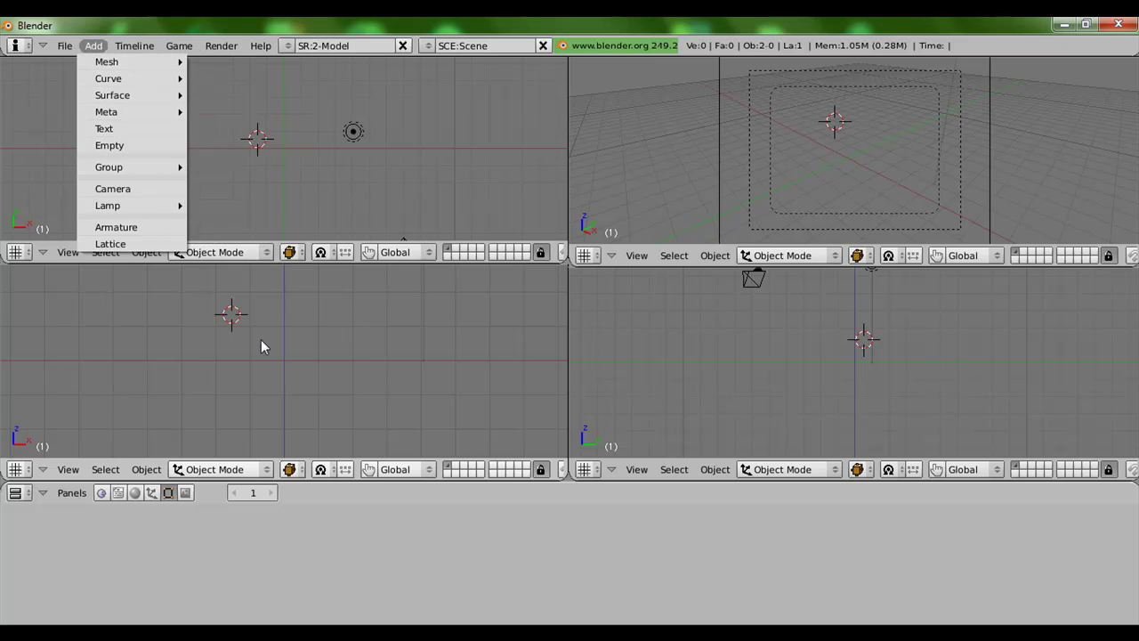
left_click(283, 363)
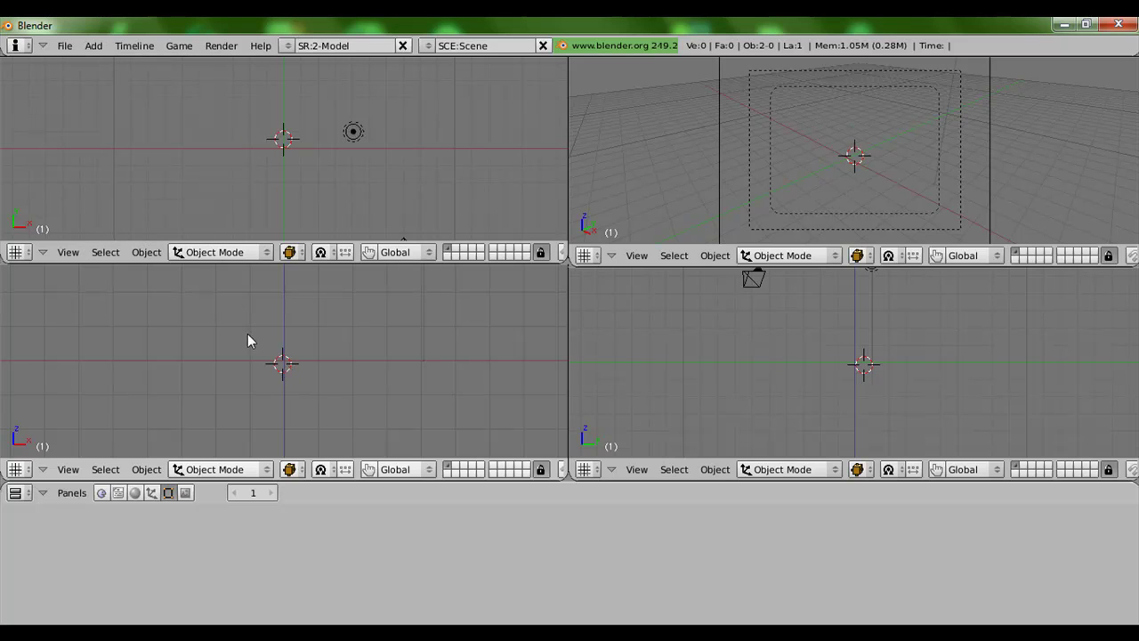
left_click(279, 147)
key("space")
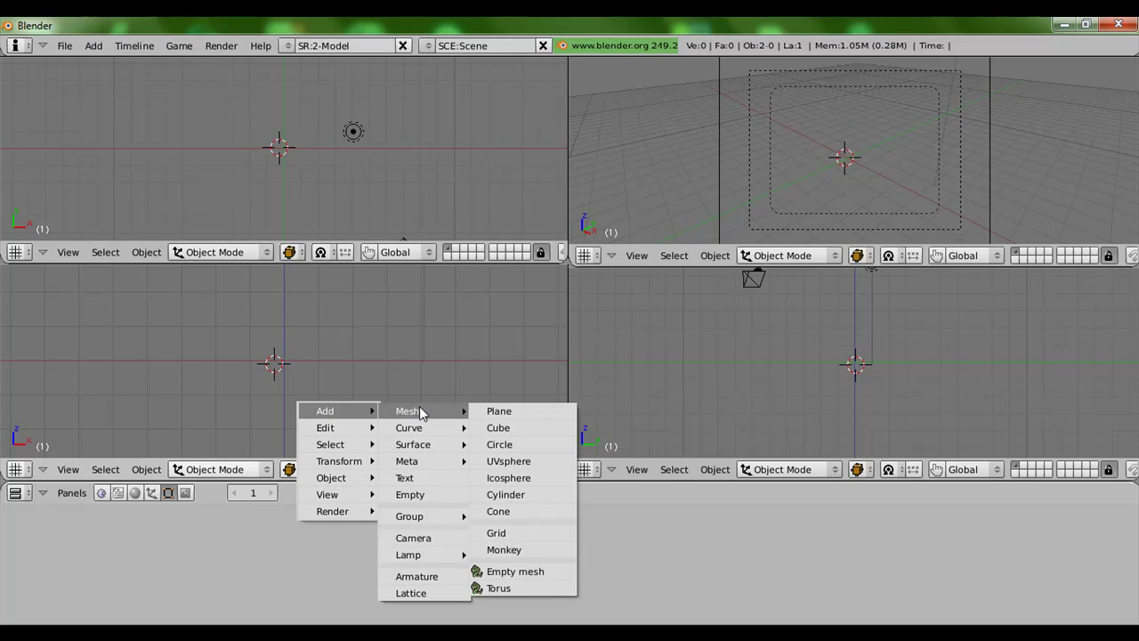
left_click(496, 434)
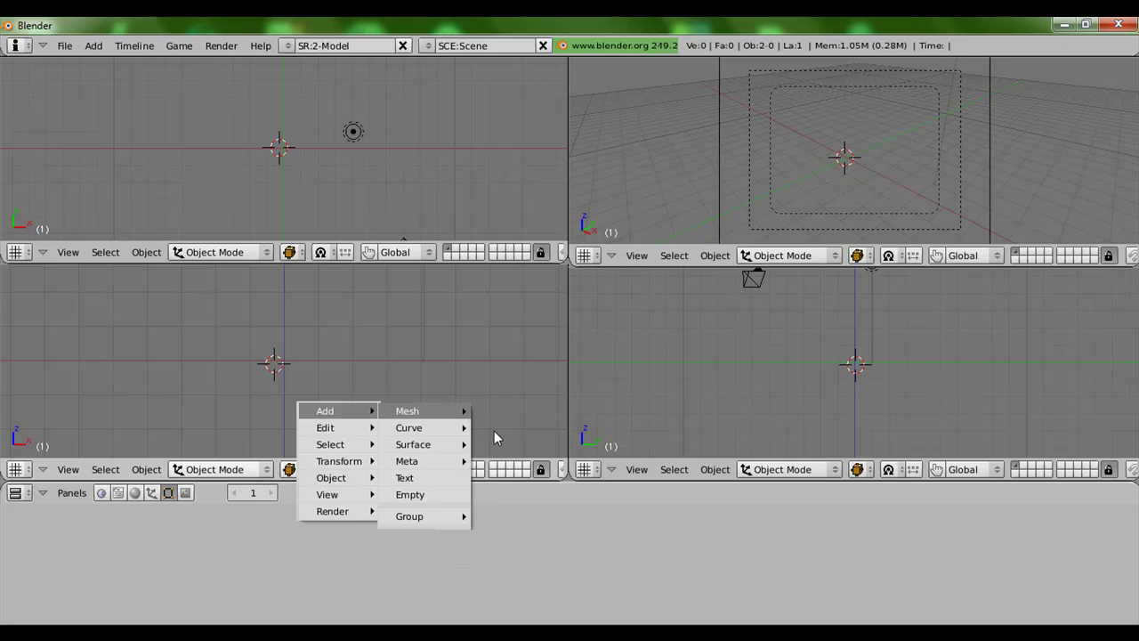
key("space")
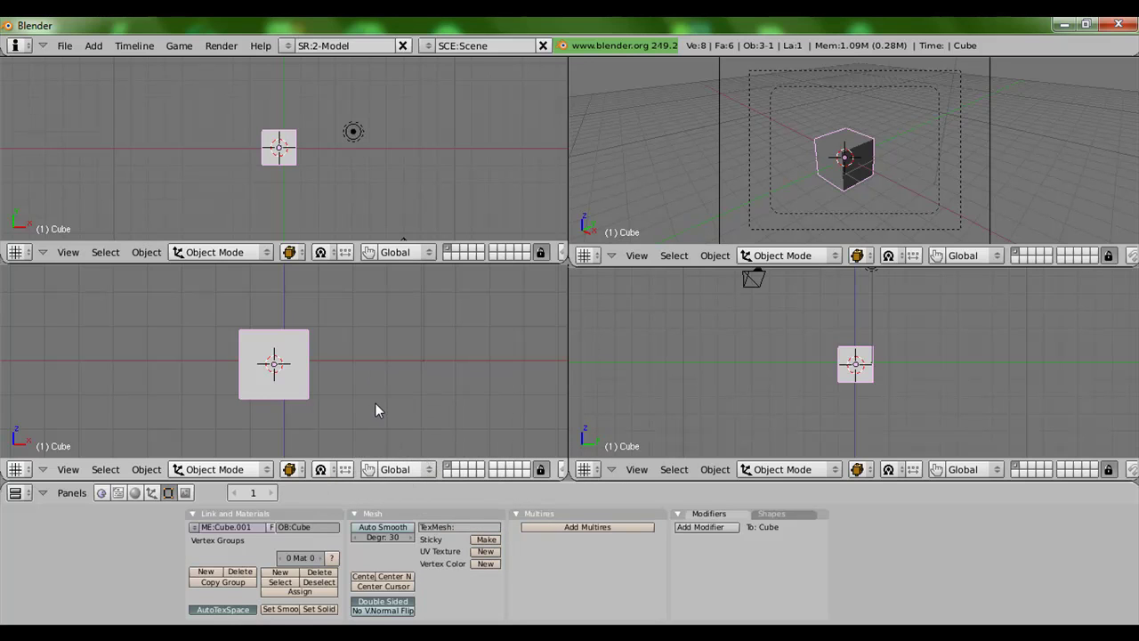
- Add a Suzanne monkey mesh and move the cube to the monkey's left
left_click(375, 403)
right_click(294, 361)
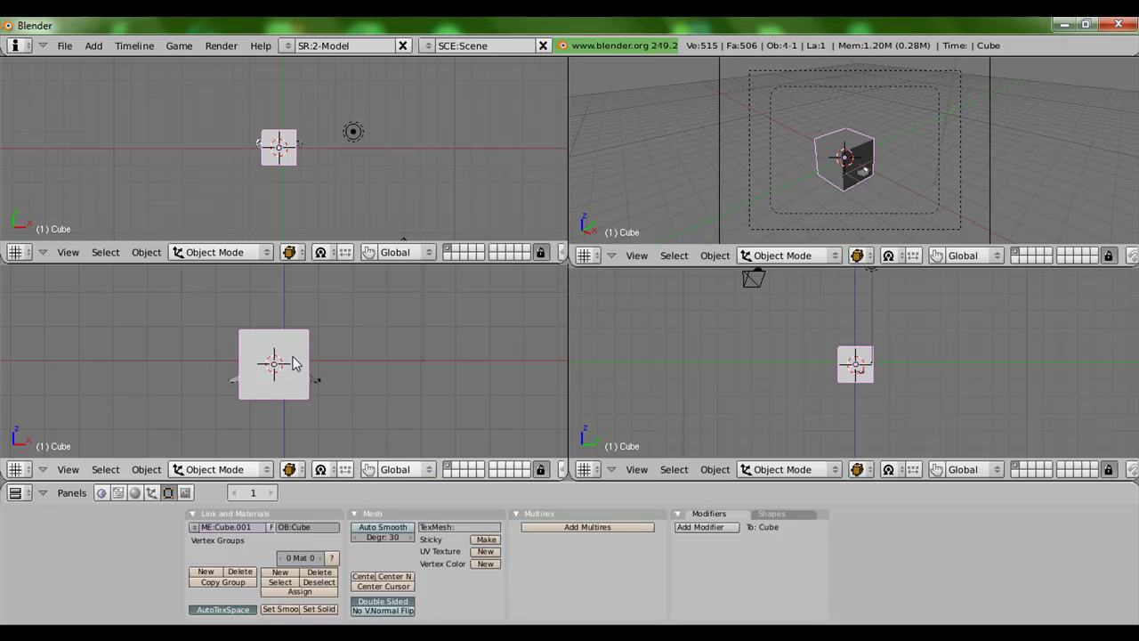
key("g")
left_click(222, 366)
- Select the Suzanne monkey and switch it into Edit Mode
right_click(292, 367)
scroll(267, 160, "up", 3)
scroll(296, 156, "up", 5)
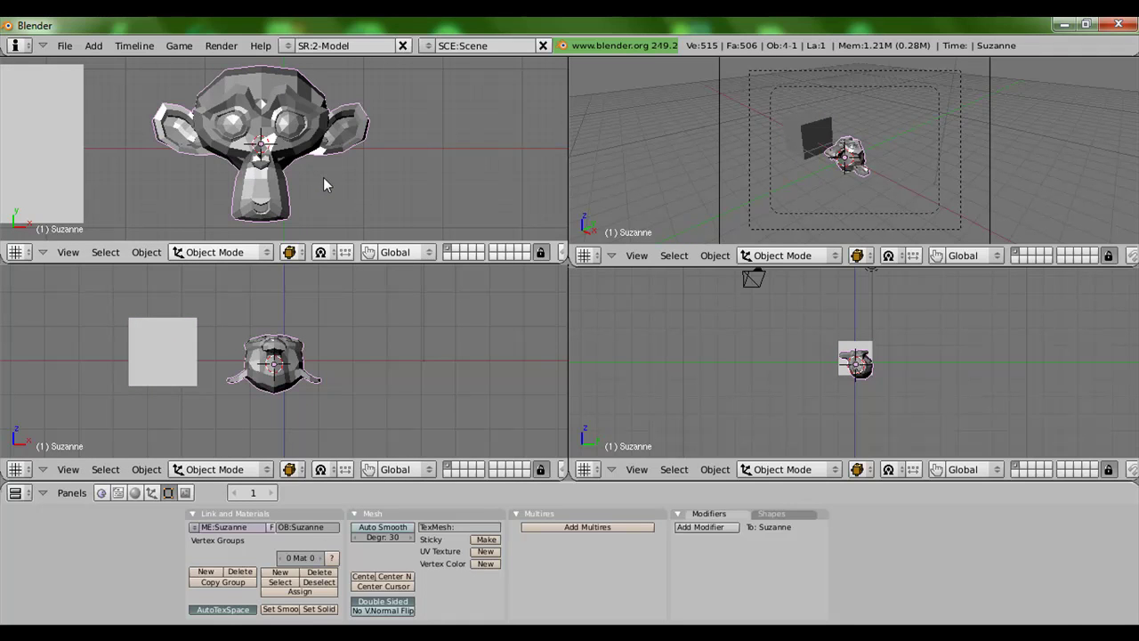
key("Tab")
scroll(313, 161, "up", 3)
- Drag one vertex on Suzanne's right ear, then her left ear, outward into spikes, then exit to Object Mode
right_click(431, 98)
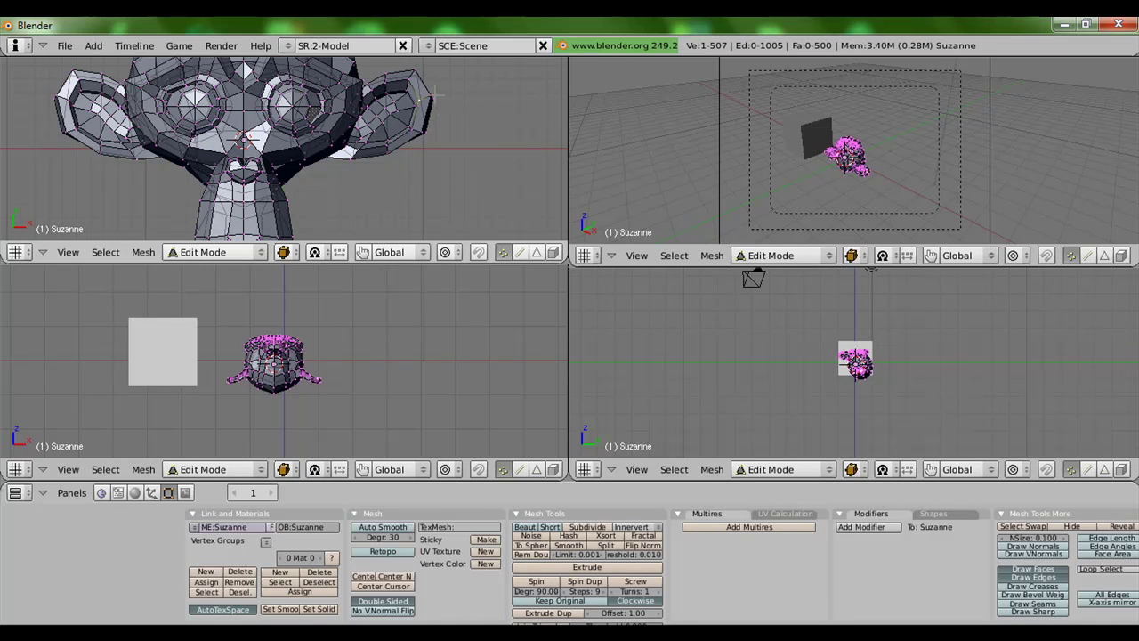
key("g")
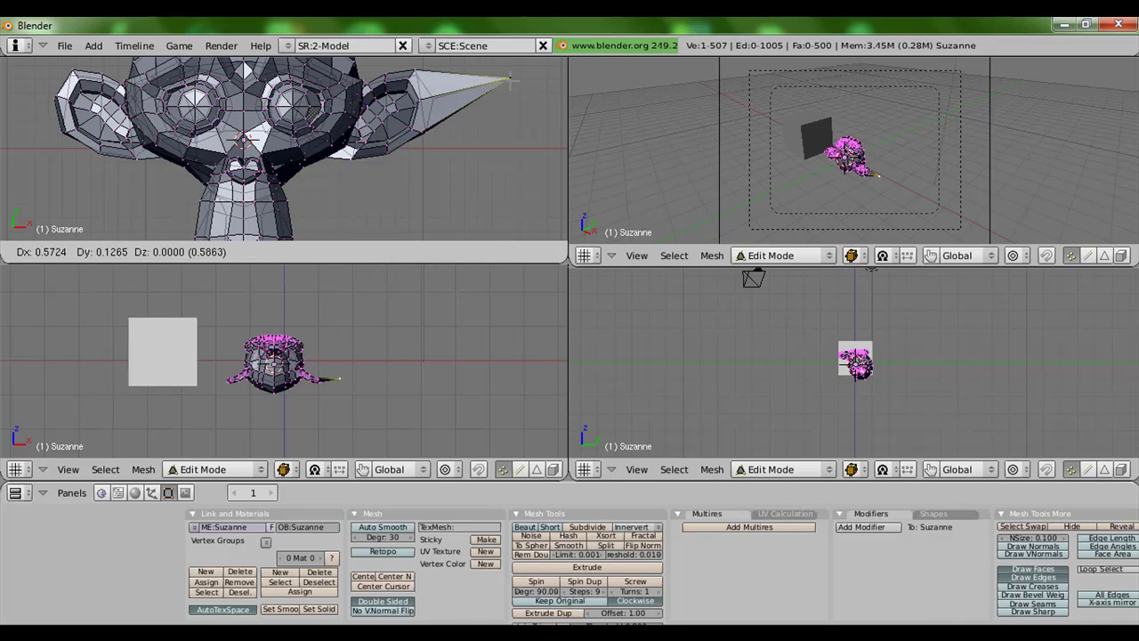
left_click(509, 79)
right_click(58, 92)
key("g")
left_click(34, 89)
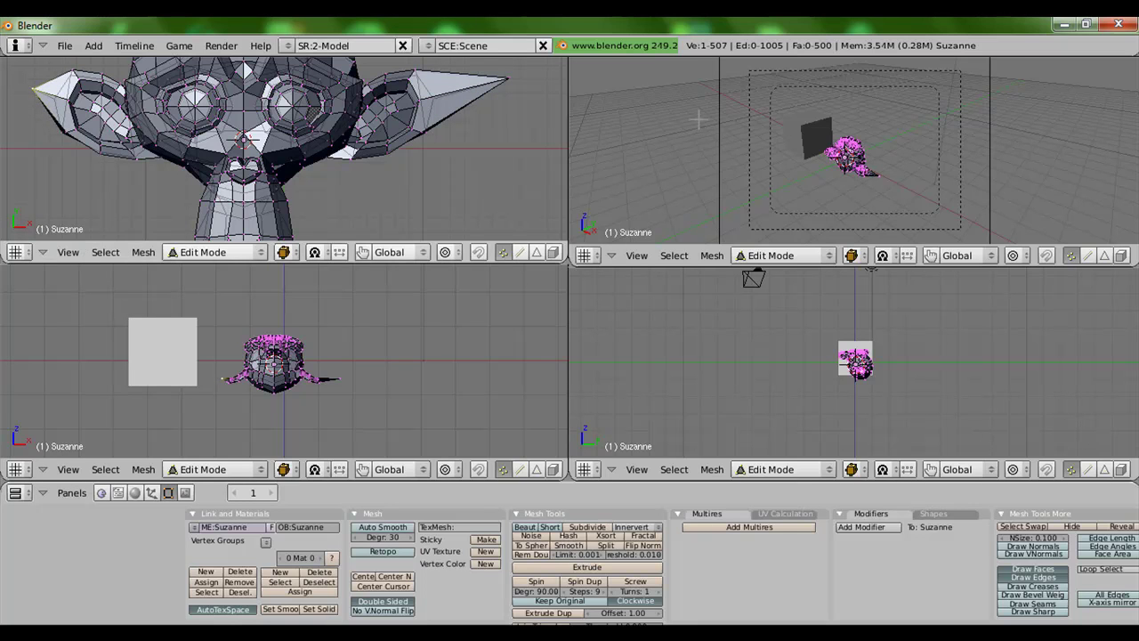
scroll(837, 156, "up", 2)
scroll(836, 171, "up", 2)
mouse_move(441, 181)
middle_mouse_down()
mouse_move(321, 154)
mouse_move(291, 109)
mouse_move(430, 99)
mouse_move(324, 178)
mouse_move(302, 133)
mouse_move(330, 151)
middle_mouse_up()
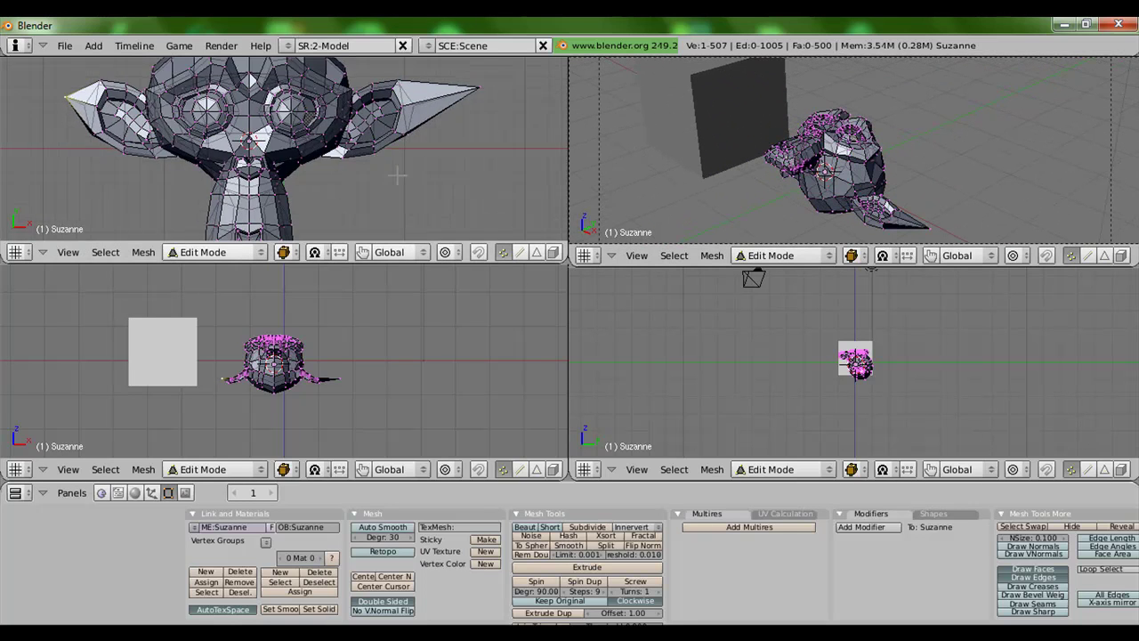
key("Tab")
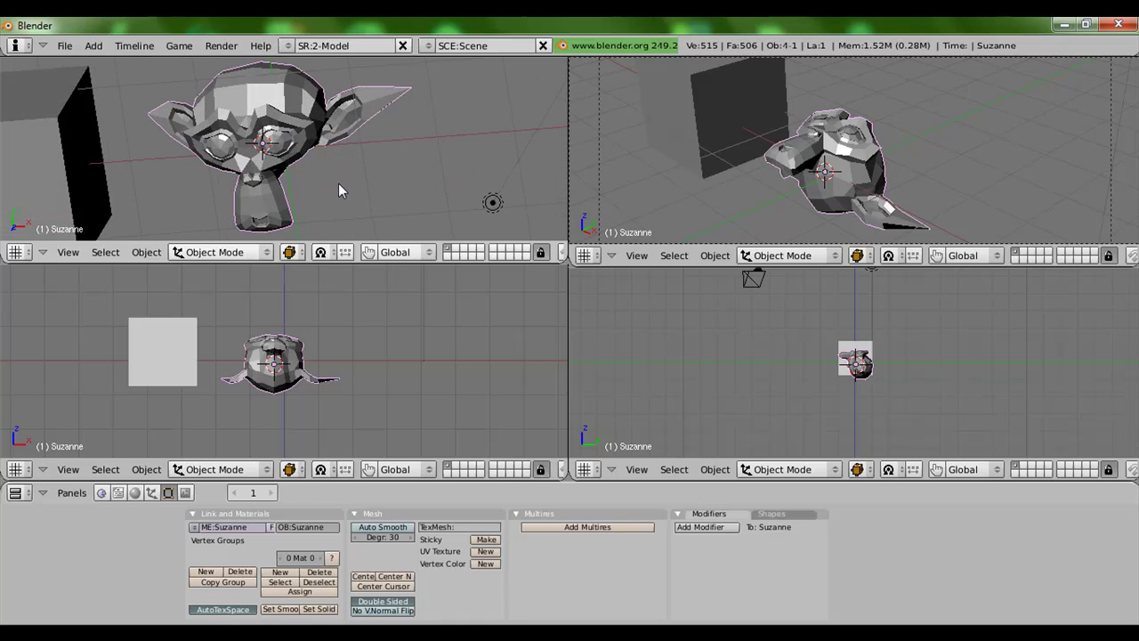